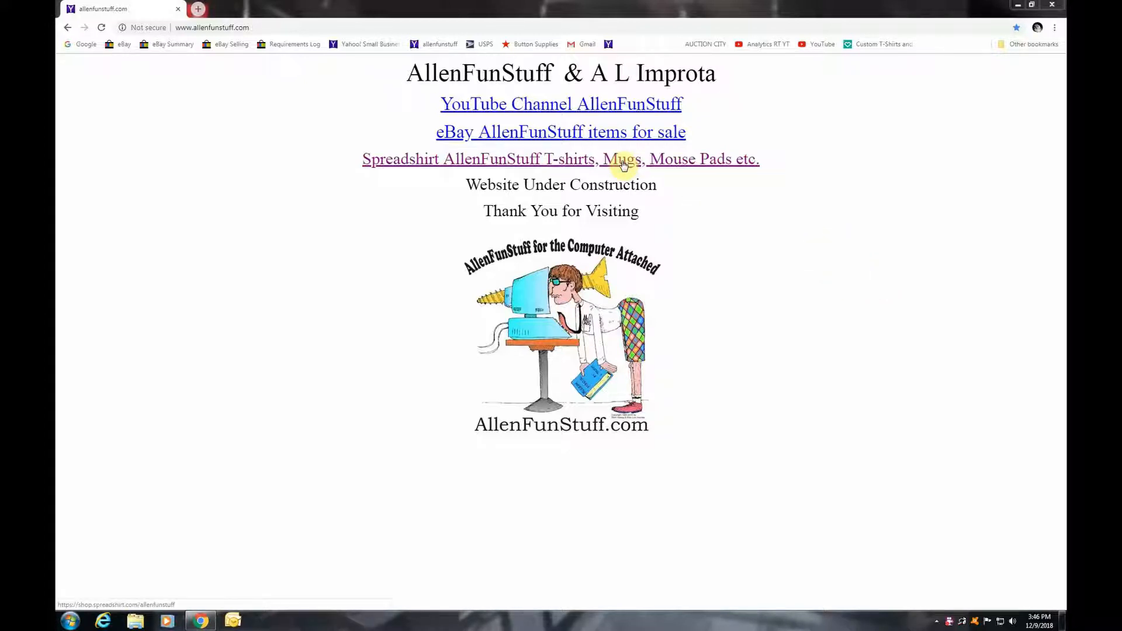
# Open the AllenFunStuff Spreadshirt shop and the Have You Kissed Your Computer design's products
pyautogui.click(582, 166)
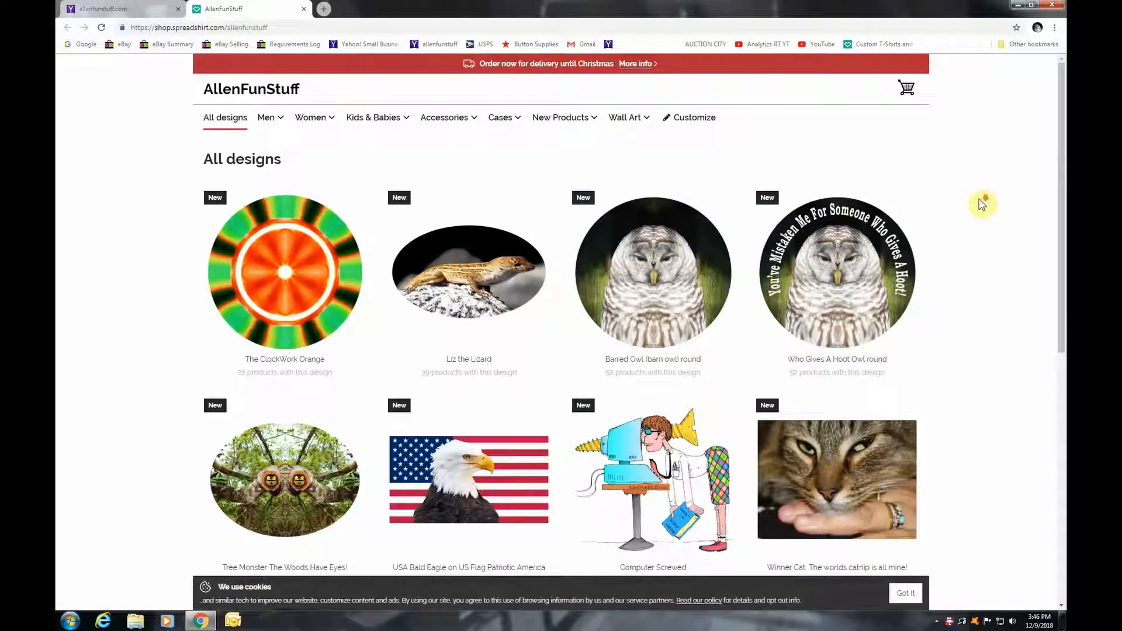
pyautogui.scroll(-4, 982, 202)
pyautogui.scroll(-2, 982, 202)
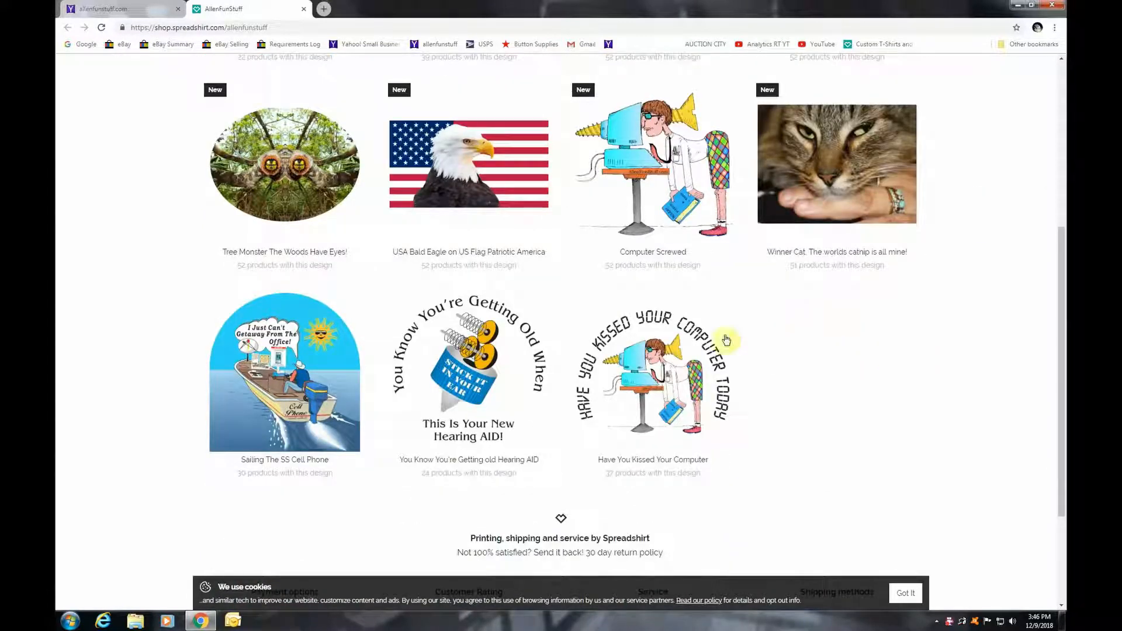
pyautogui.click(647, 381)
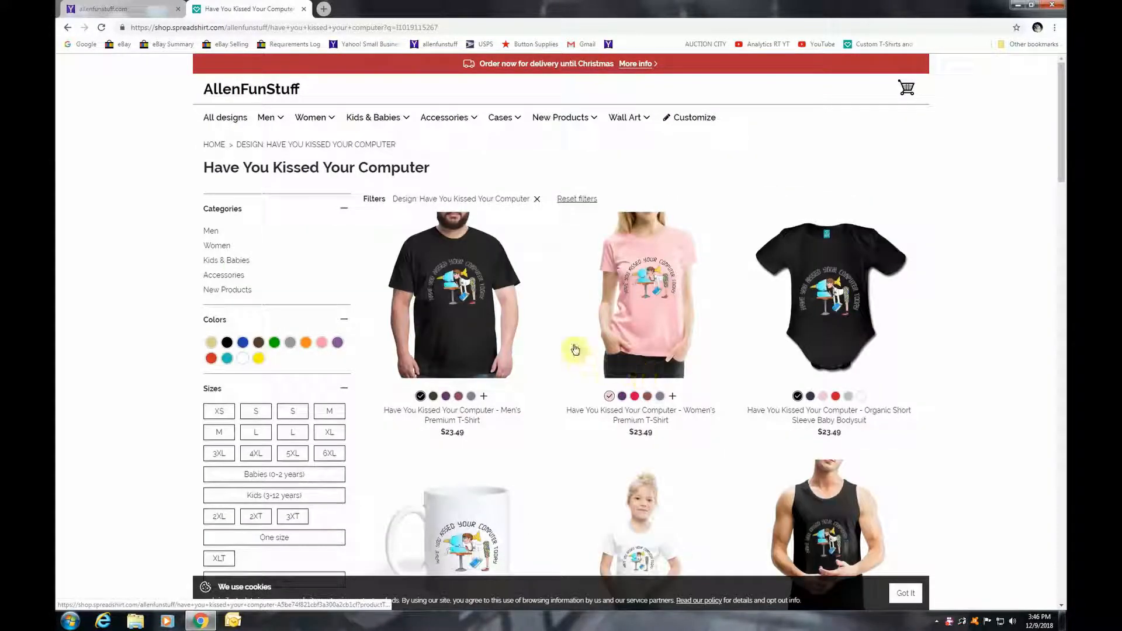
# Open the $14.99 coffee/tea mug page and show its customization preview
pyautogui.scroll(-5, 546, 340)
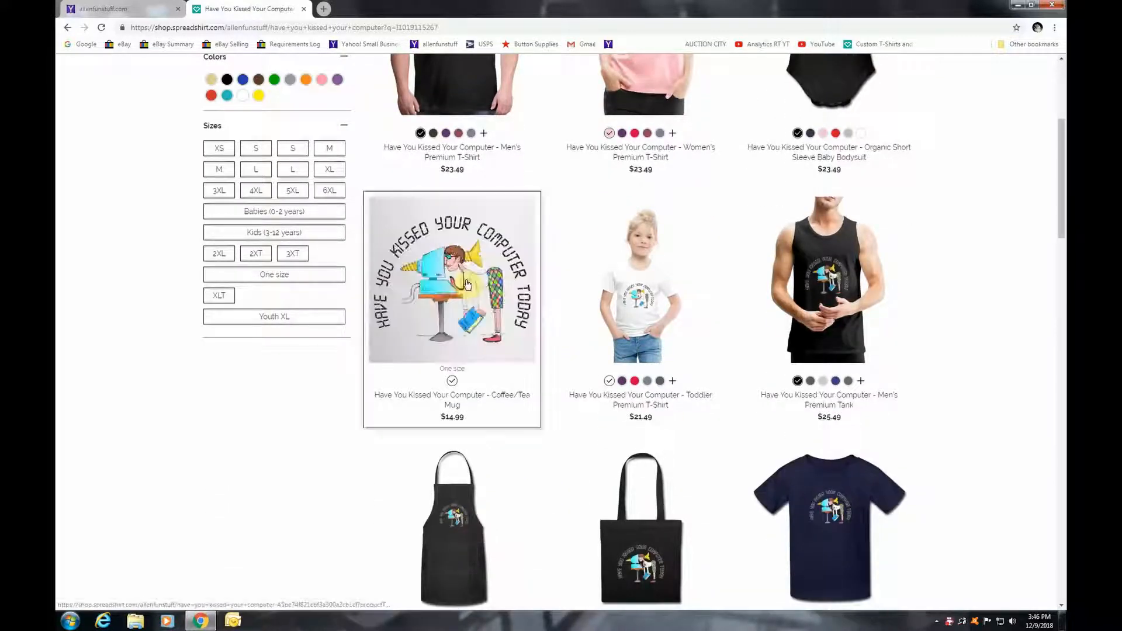
pyautogui.click(466, 283)
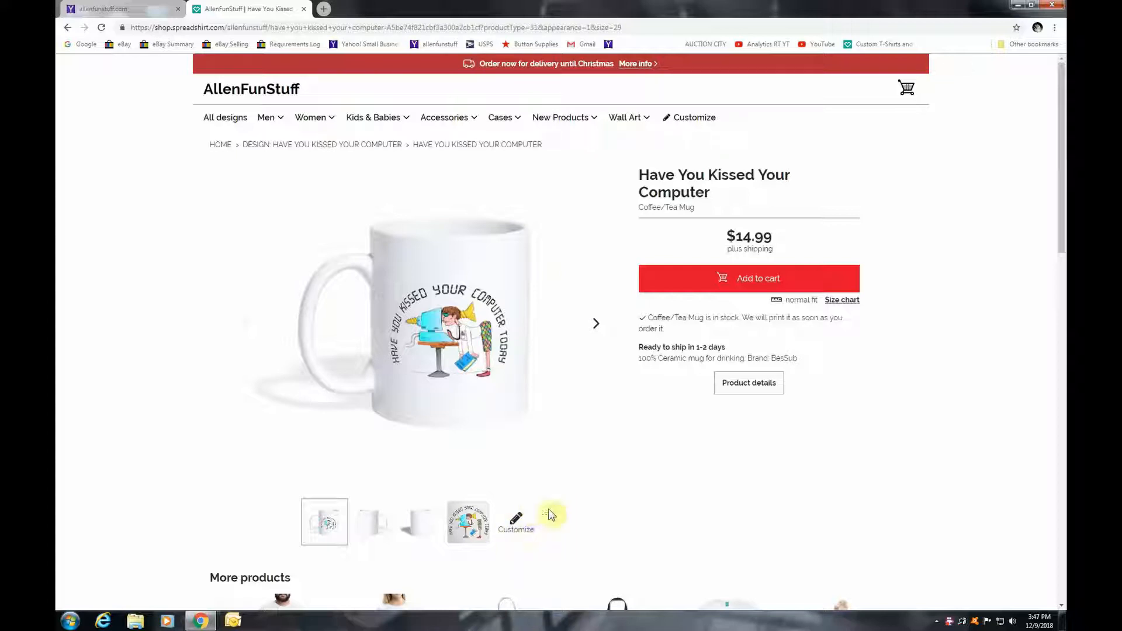
pyautogui.click(516, 526)
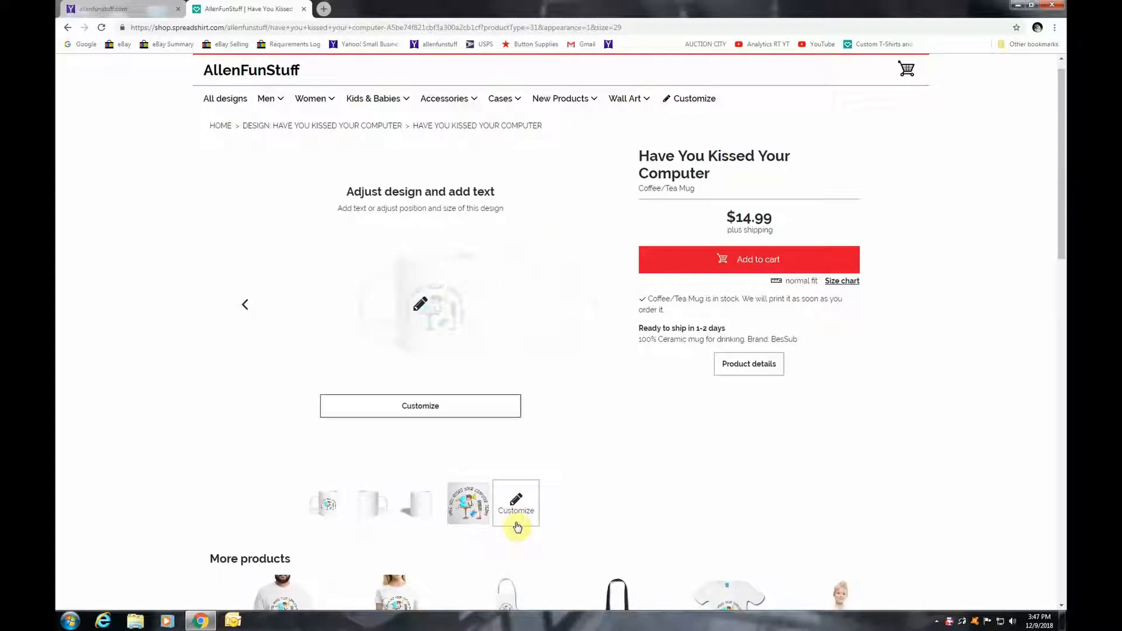
# Open the mug in the designer, raise the computer artwork and shrink it to about 1.90 × 1.60 in
pyautogui.click(421, 413)
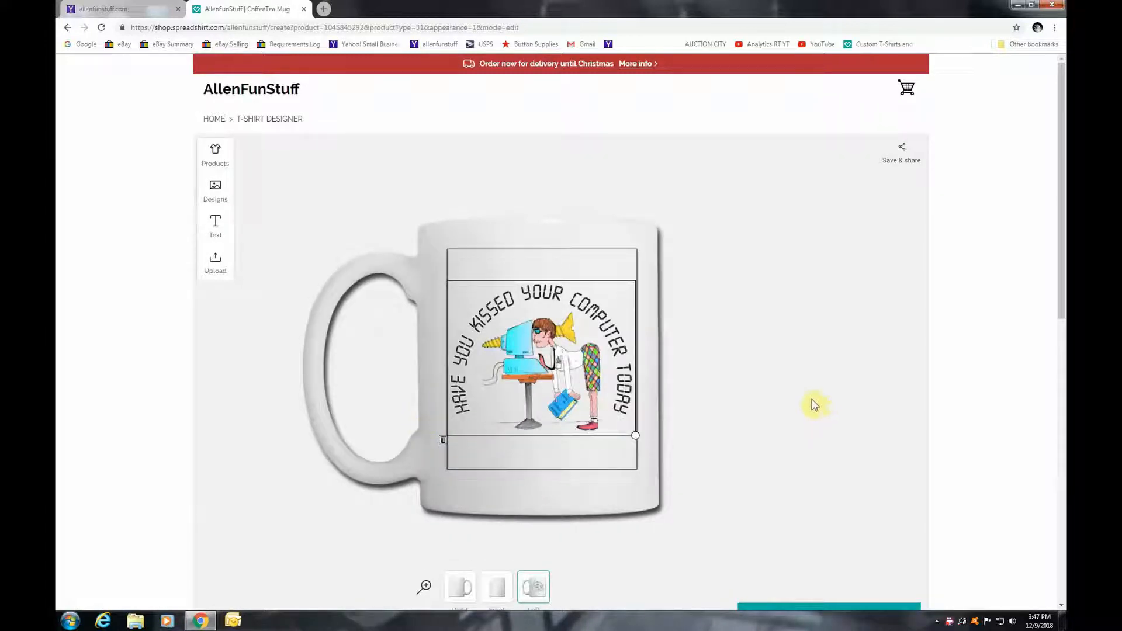
pyautogui.scroll(-1, 815, 404)
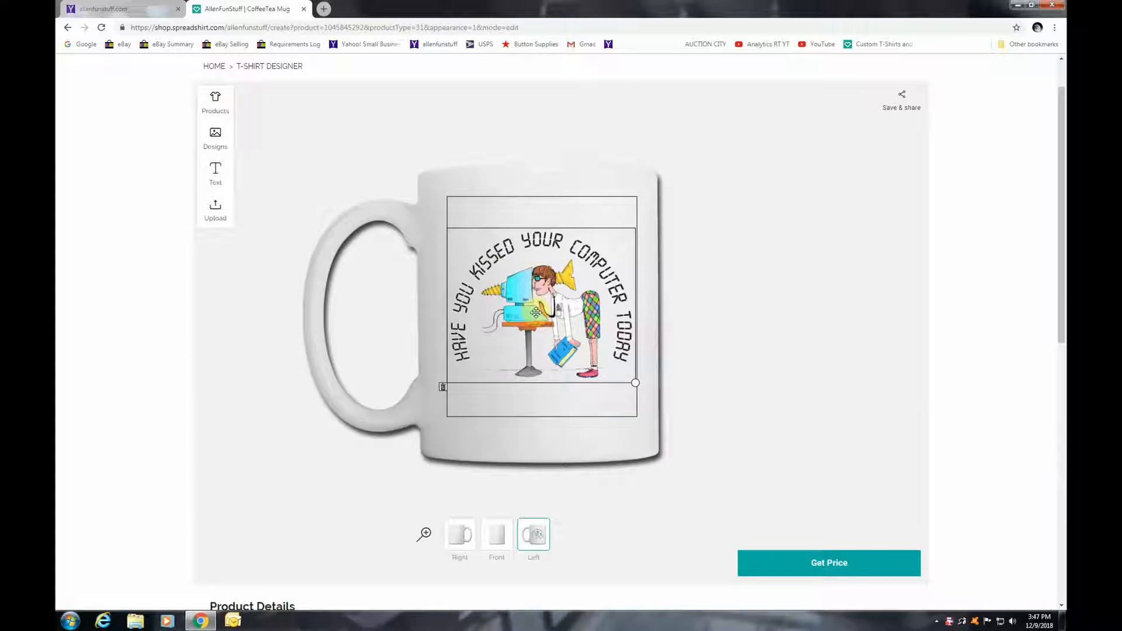
pyautogui.moveTo(536, 313); pyautogui.dragTo(532, 287)
pyautogui.moveTo(636, 369)
pyautogui.mouseDown()
pyautogui.moveTo(595, 333)
pyautogui.moveTo(631, 365)
pyautogui.mouseUp()
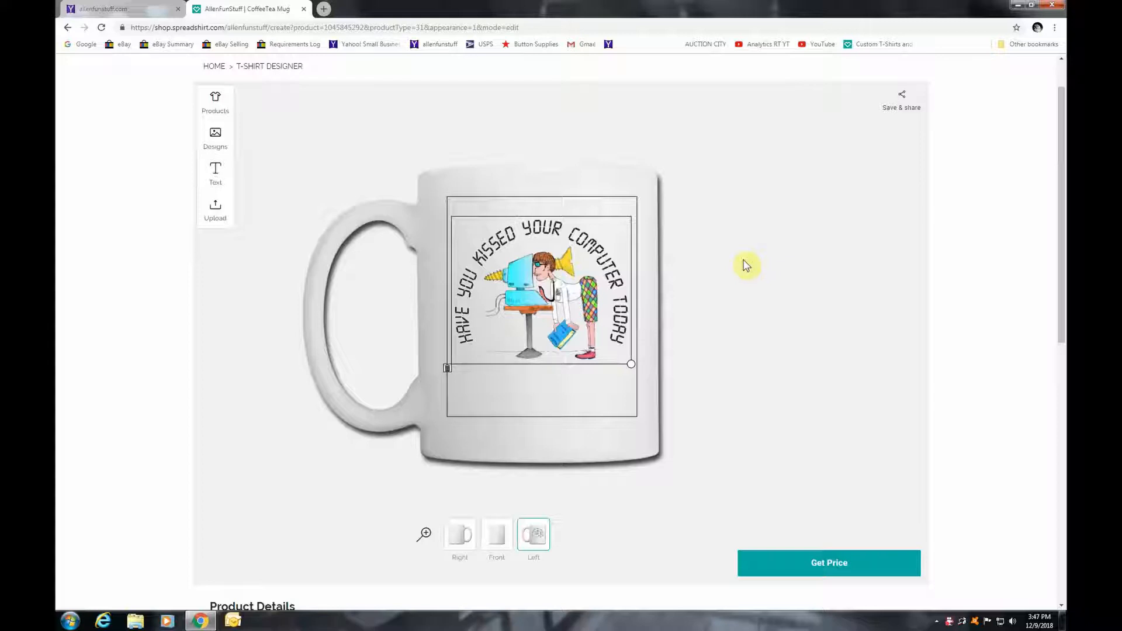
# Add an Arial text line with the person's name and place it below the artwork
pyautogui.click(217, 171)
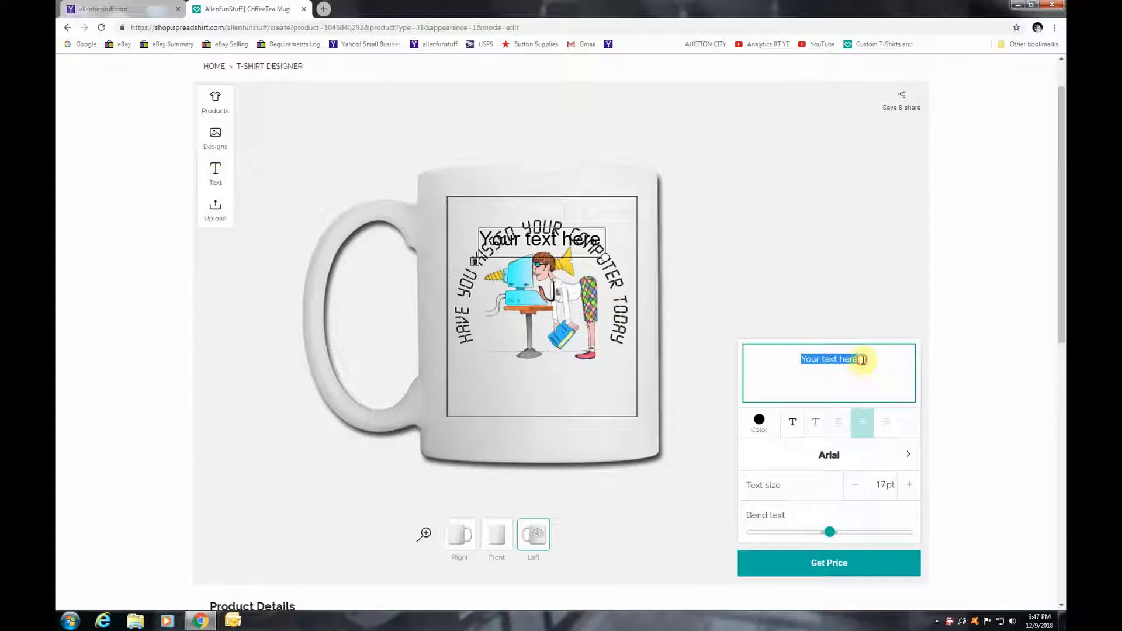
pyautogui.press('BackSpace')
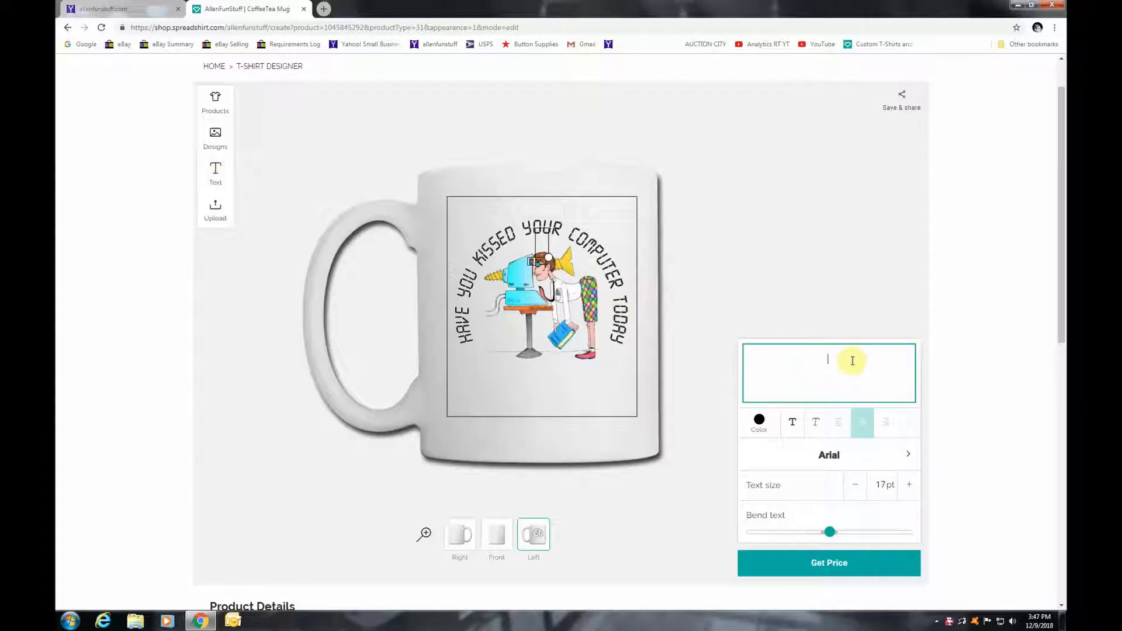
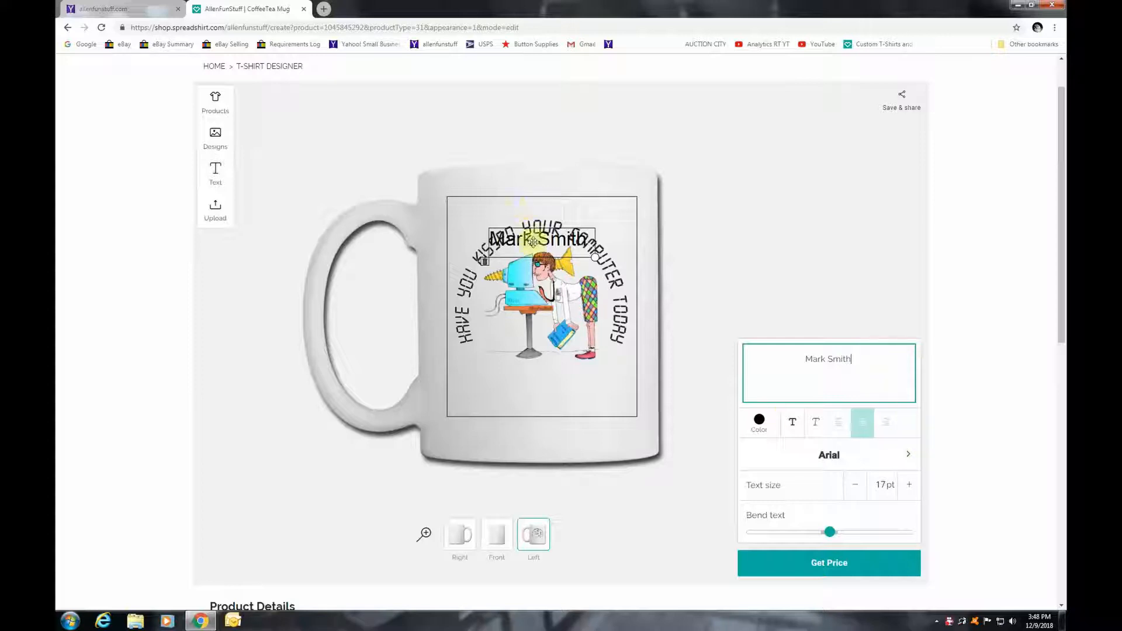
pyautogui.moveTo(533, 241); pyautogui.dragTo(541, 392)
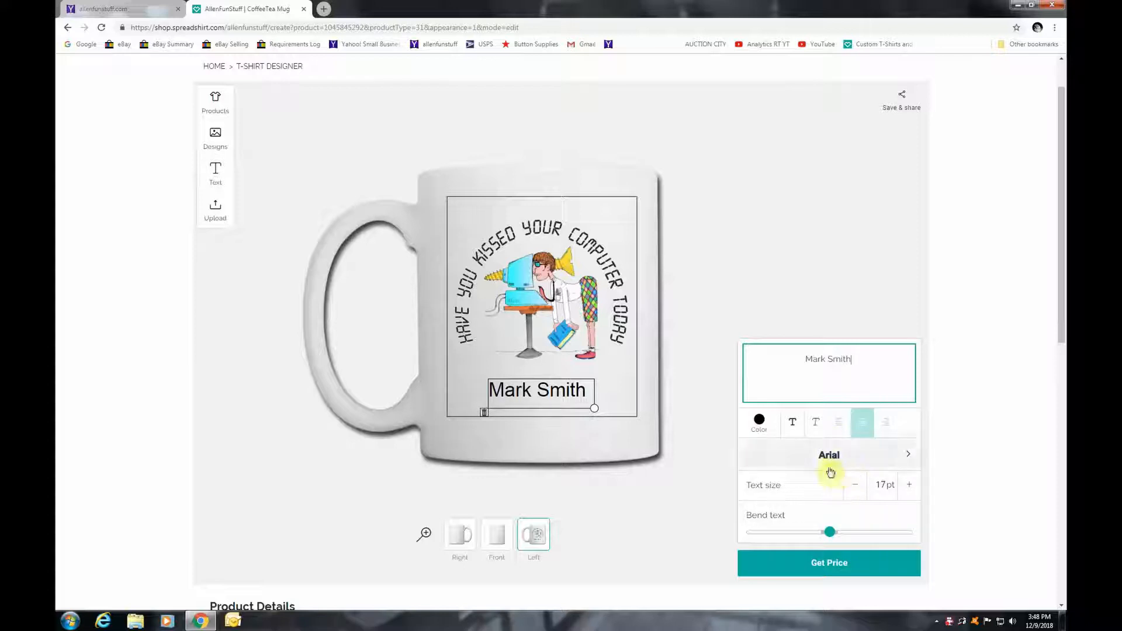
# Try Berkshire, Bernier and Bukhari fonts, then set the name text in Data Seventy
pyautogui.click(909, 456)
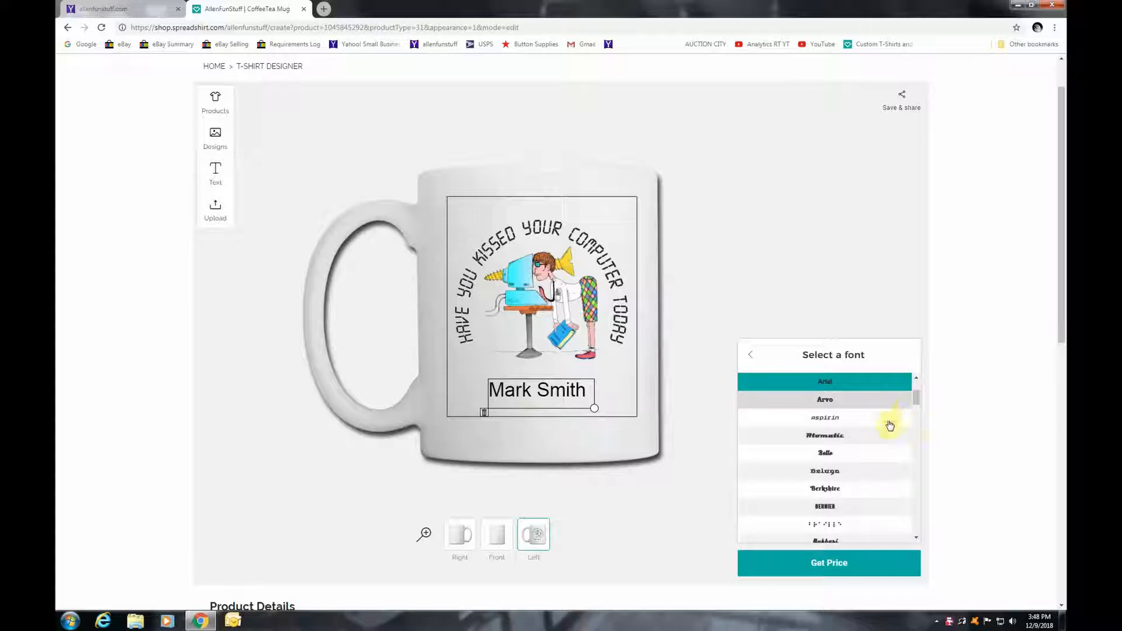
pyautogui.scroll(-2, 877, 455)
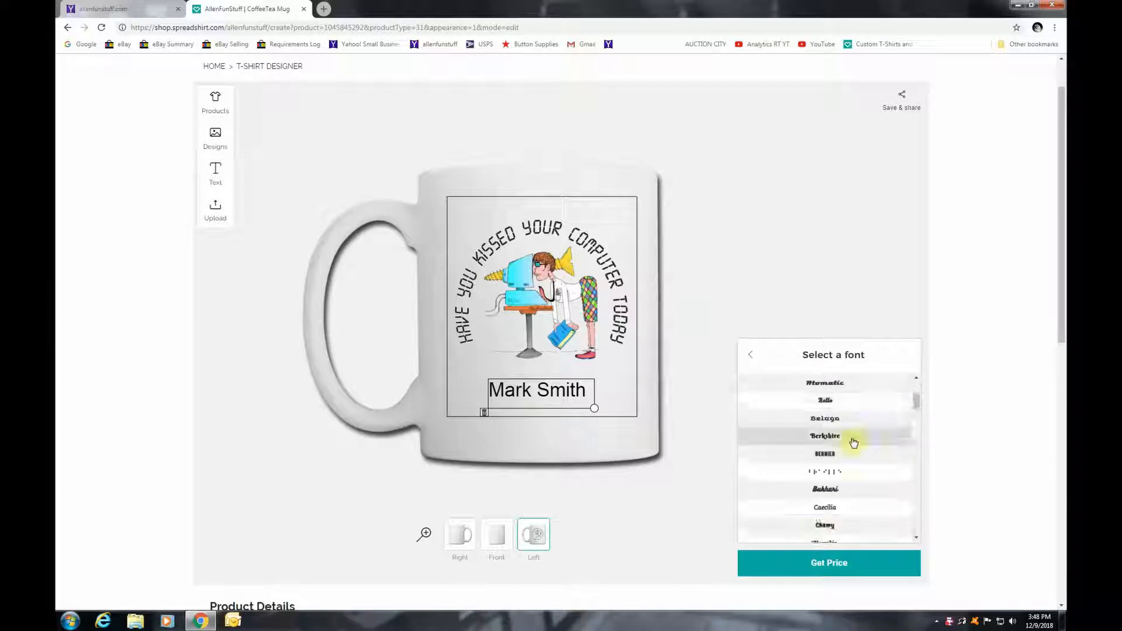
pyautogui.click(854, 442)
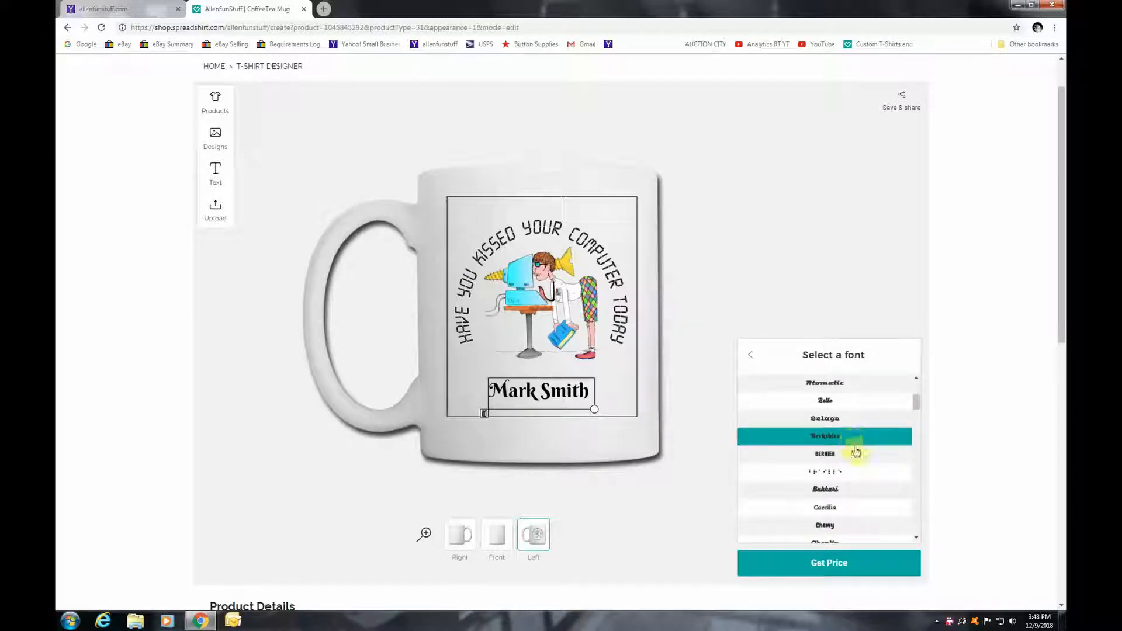
pyautogui.click(856, 456)
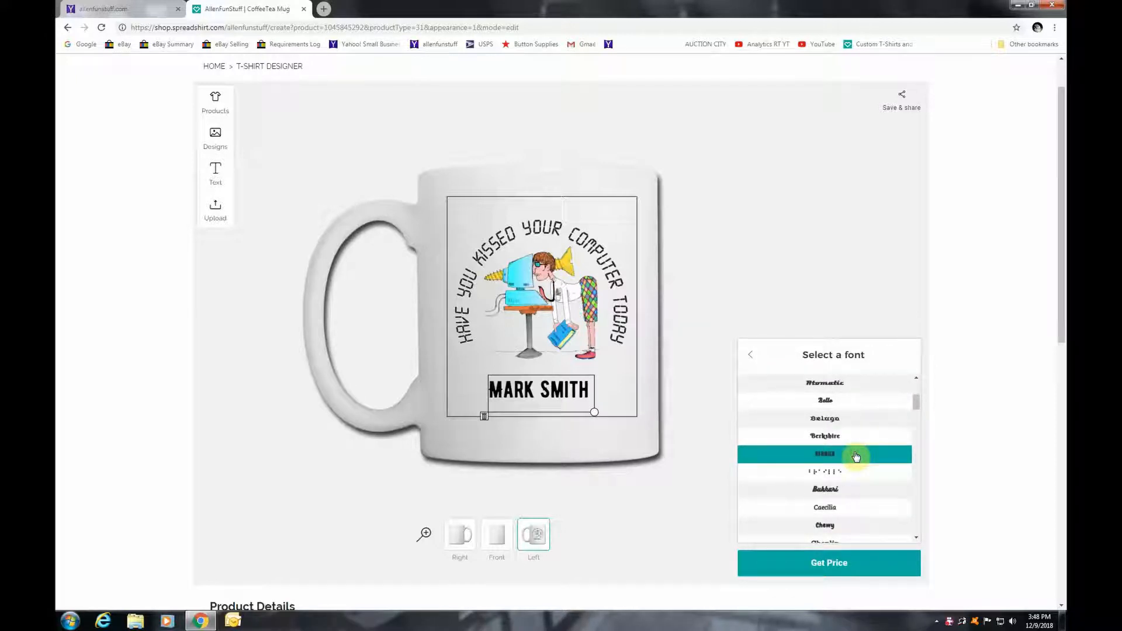
pyautogui.click(852, 487)
pyautogui.scroll(-3, 849, 486)
pyautogui.scroll(-1, 849, 486)
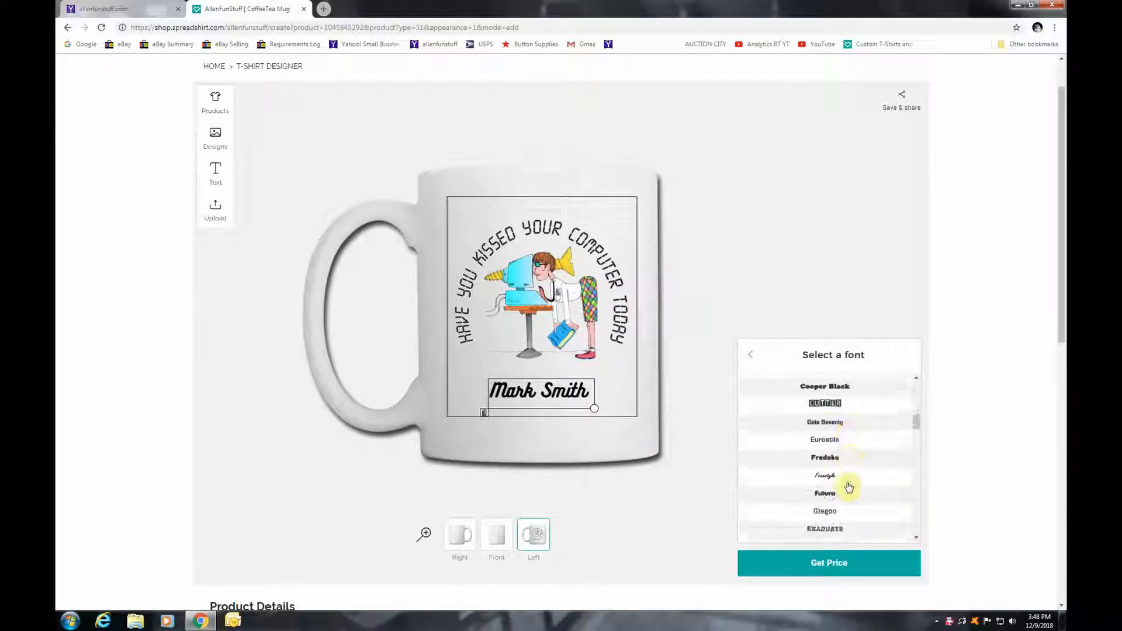
pyautogui.click(834, 424)
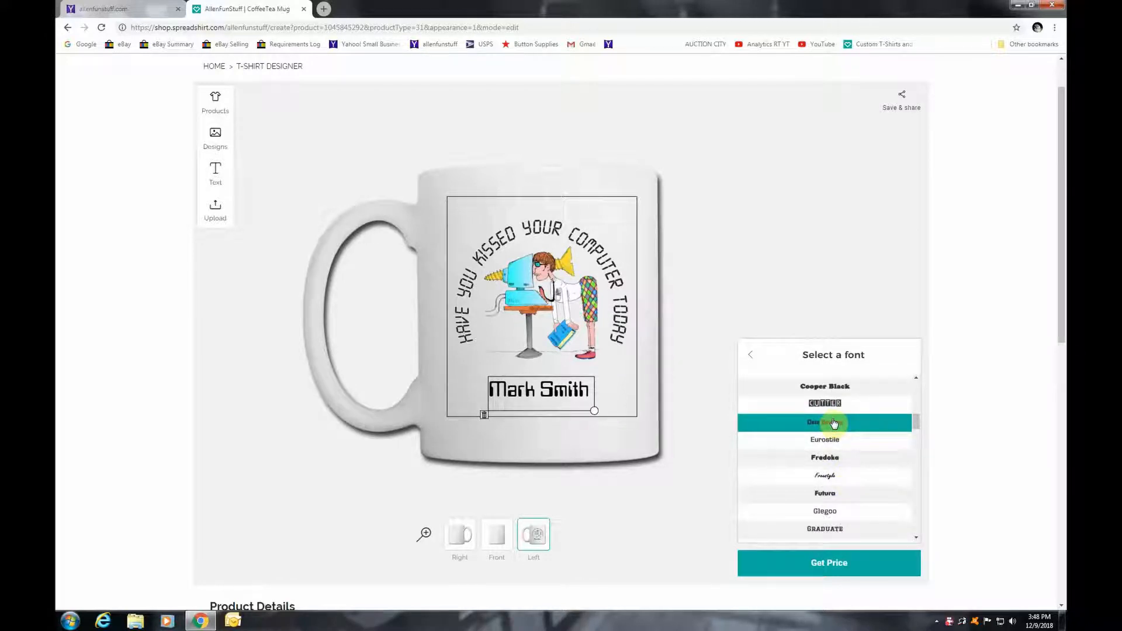
pyautogui.click(753, 358)
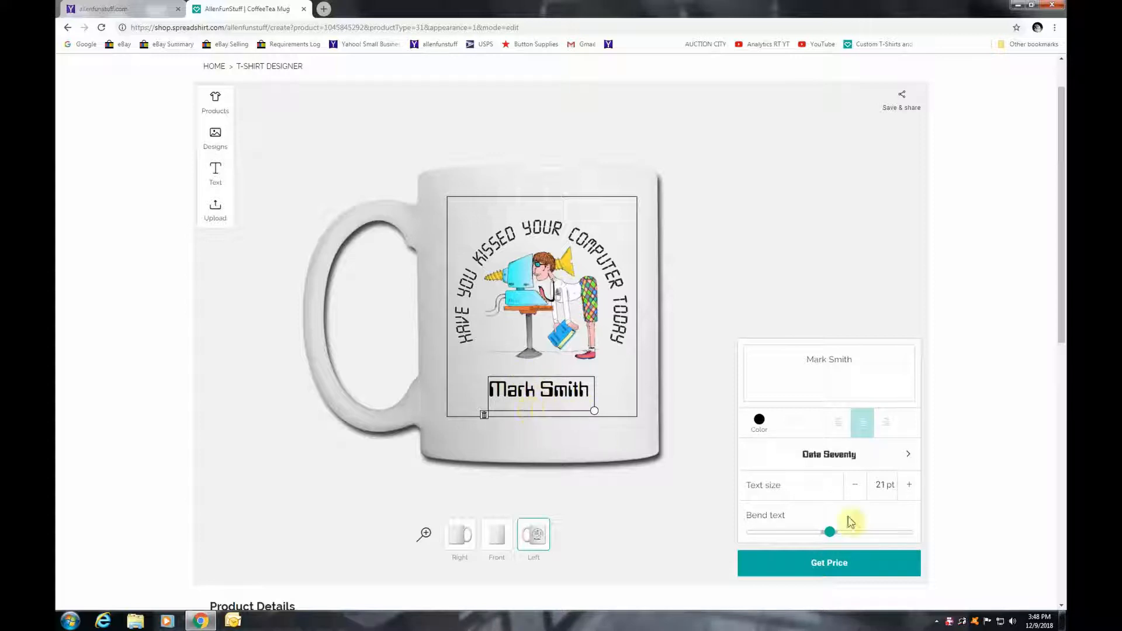
# Step the name's text size up three steps and back down three
pyautogui.click(910, 485)
pyautogui.click(910, 485)
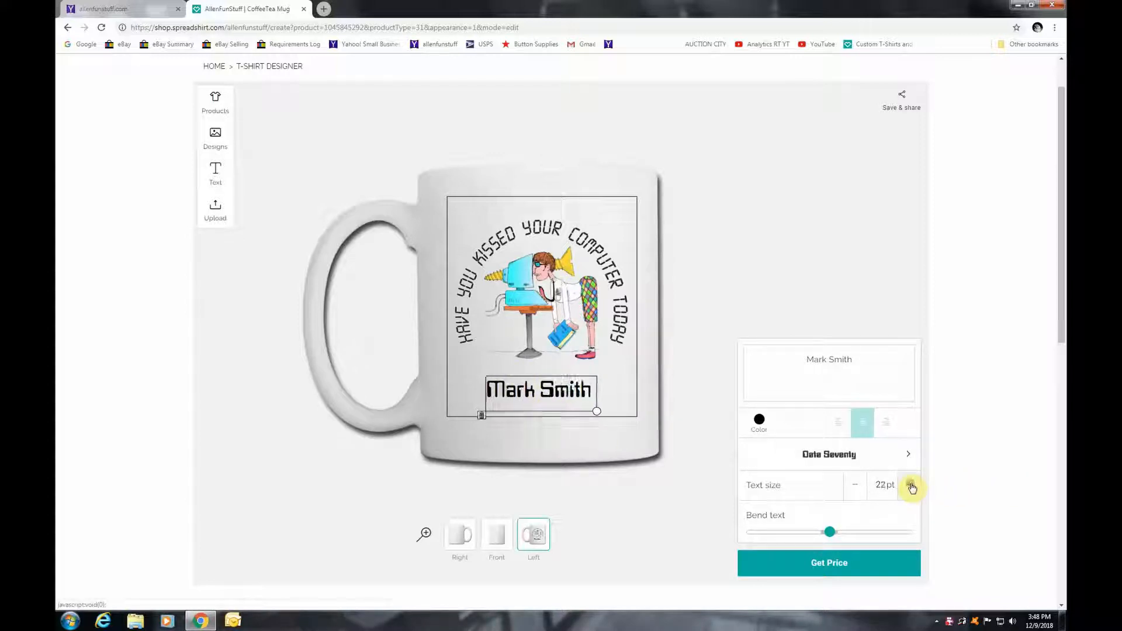
pyautogui.click(910, 485)
pyautogui.click(910, 485)
pyautogui.click(856, 489)
pyautogui.click(857, 491)
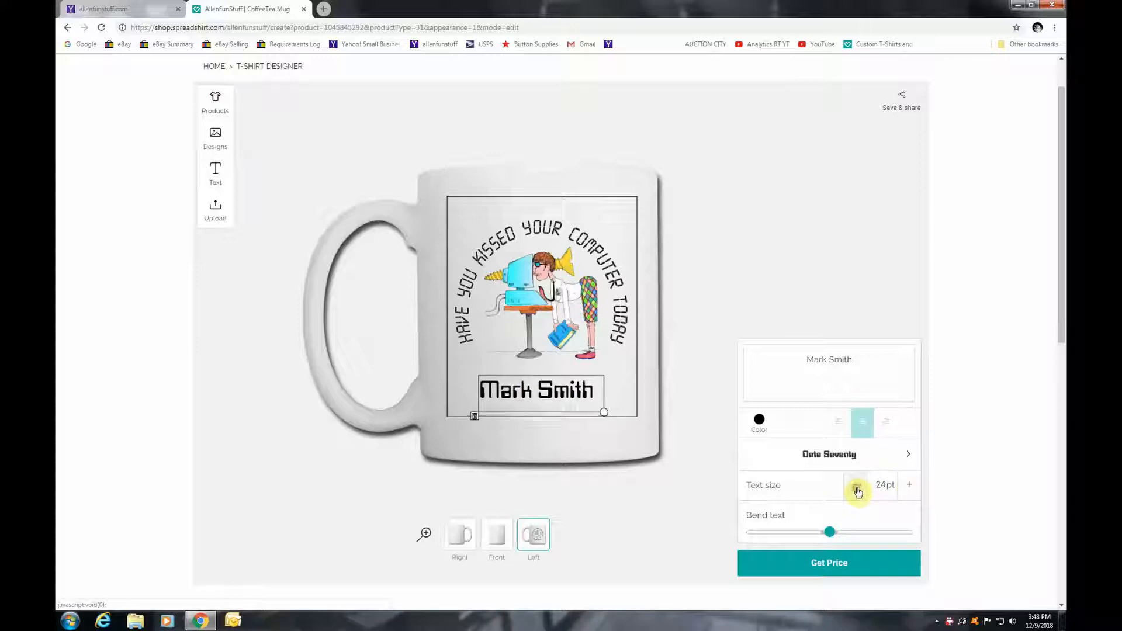
pyautogui.click(857, 491)
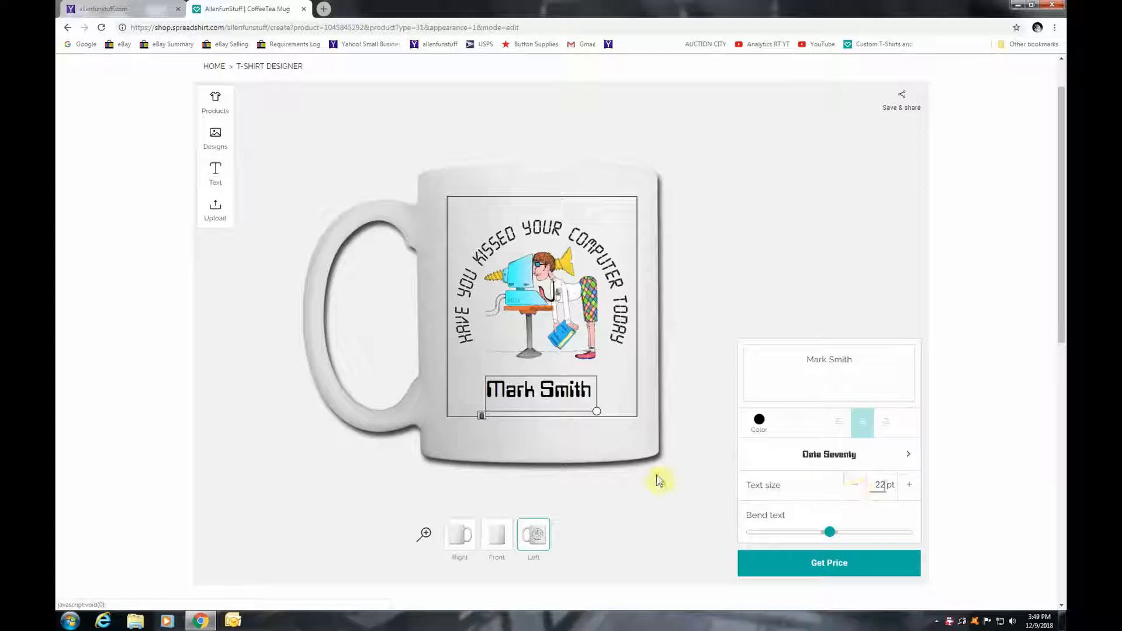
# Lower the name slightly under the artwork and bend it into a slight arc
pyautogui.moveTo(547, 395); pyautogui.dragTo(542, 385)
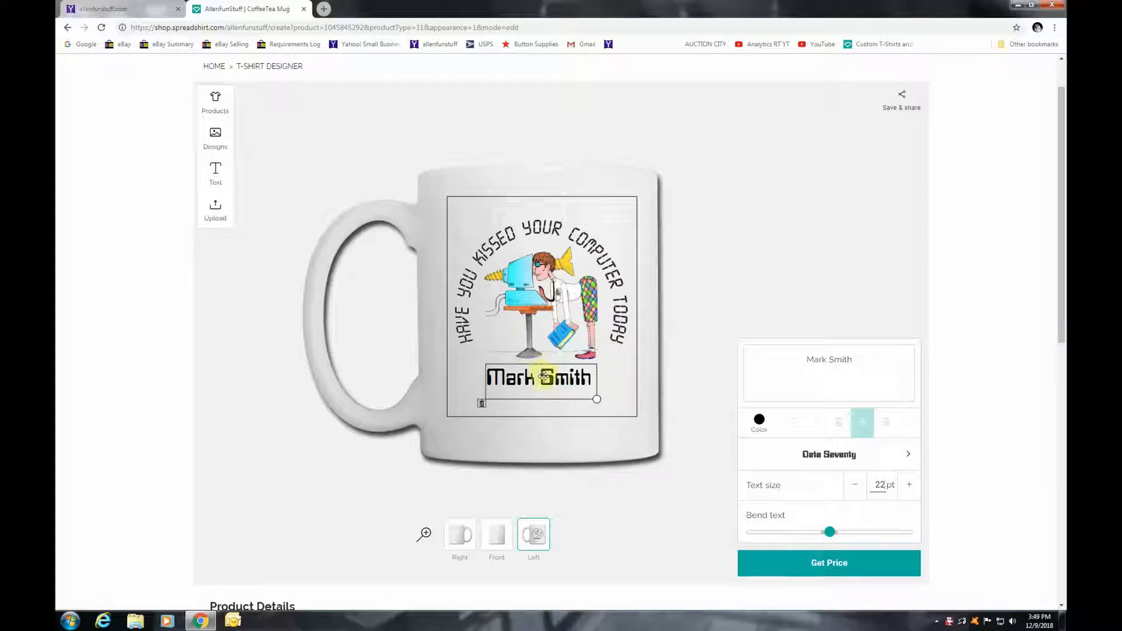
pyautogui.moveTo(543, 378); pyautogui.dragTo(543, 385)
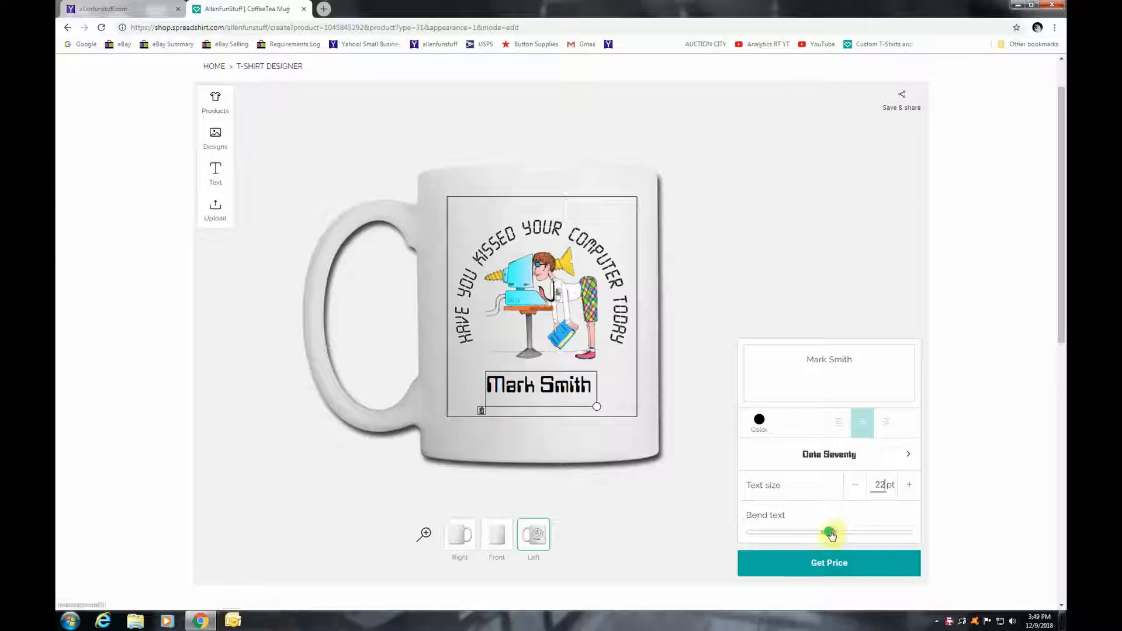
pyautogui.moveTo(831, 535)
pyautogui.mouseDown()
pyautogui.moveTo(852, 535)
pyautogui.moveTo(826, 539)
pyautogui.mouseUp()
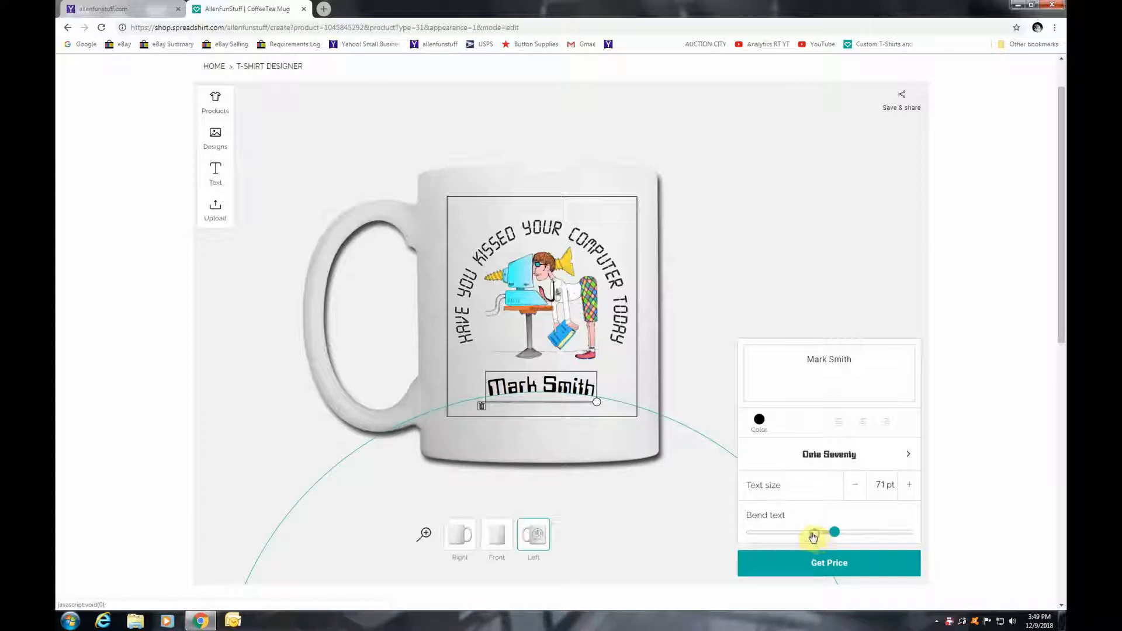
# Refine the name's bend to a gentle upward curve and nudge it up under the artwork
pyautogui.click(811, 534)
pyautogui.moveTo(822, 536); pyautogui.dragTo(770, 536)
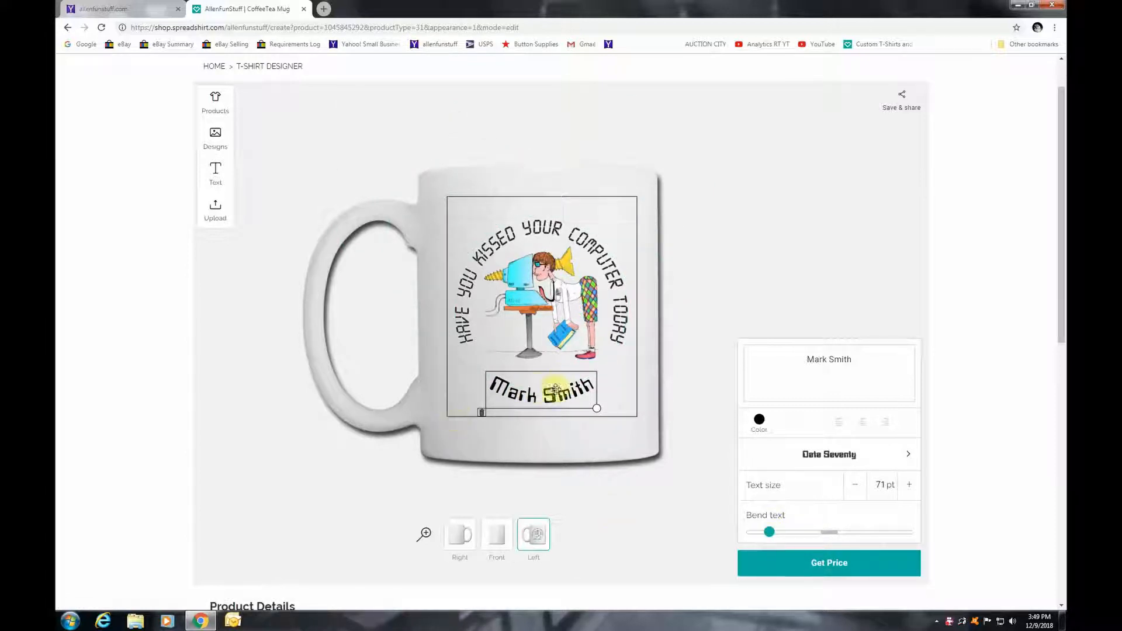
pyautogui.moveTo(548, 395); pyautogui.dragTo(546, 391)
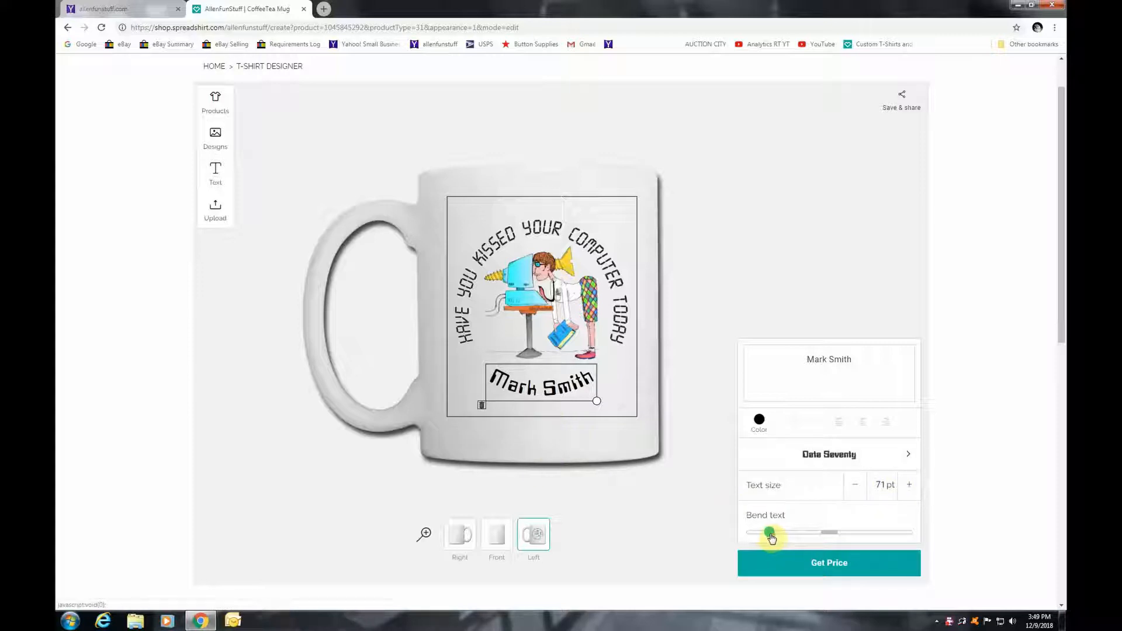
pyautogui.moveTo(770, 537); pyautogui.dragTo(767, 539)
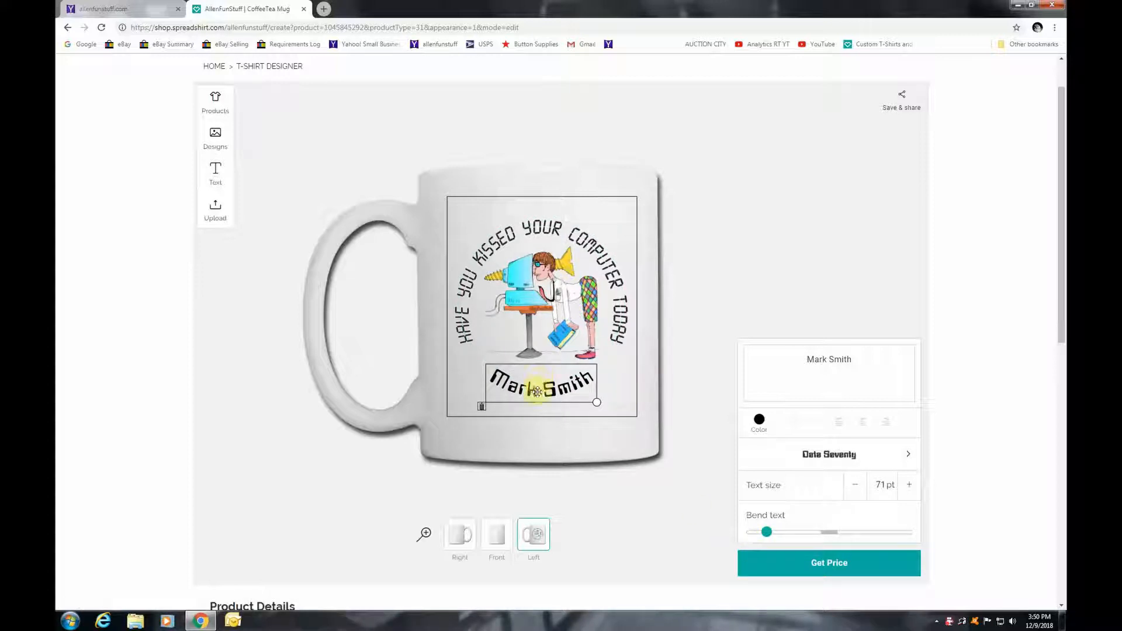
pyautogui.moveTo(538, 392); pyautogui.dragTo(538, 391)
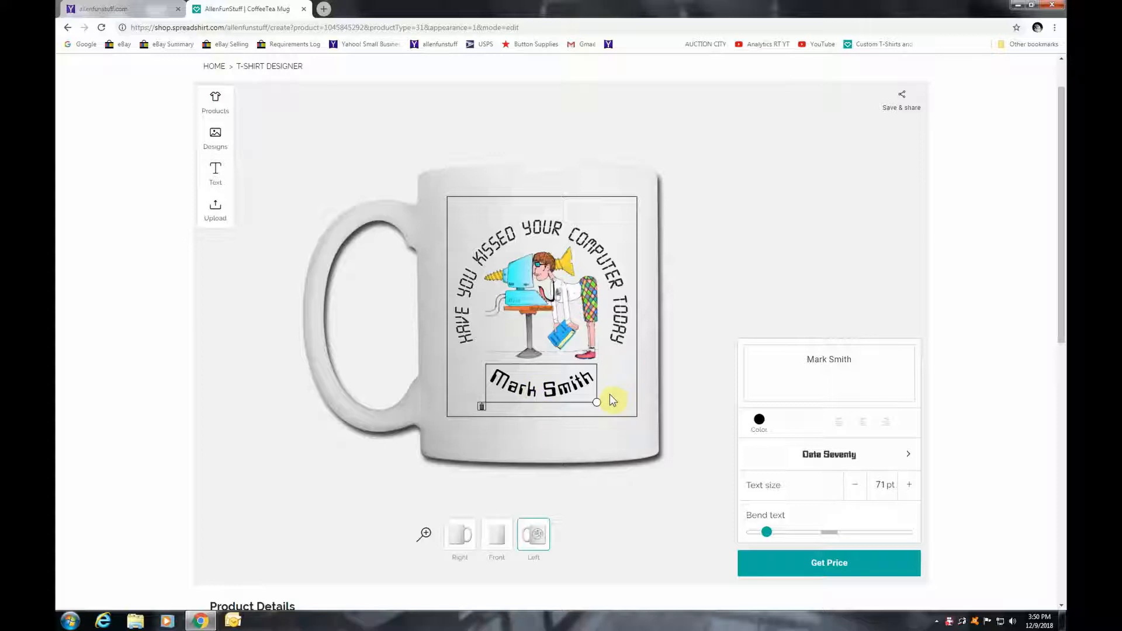
# Open the mug's price panel and settle the quantity at 1 for a $17.99 total
pyautogui.click(830, 573)
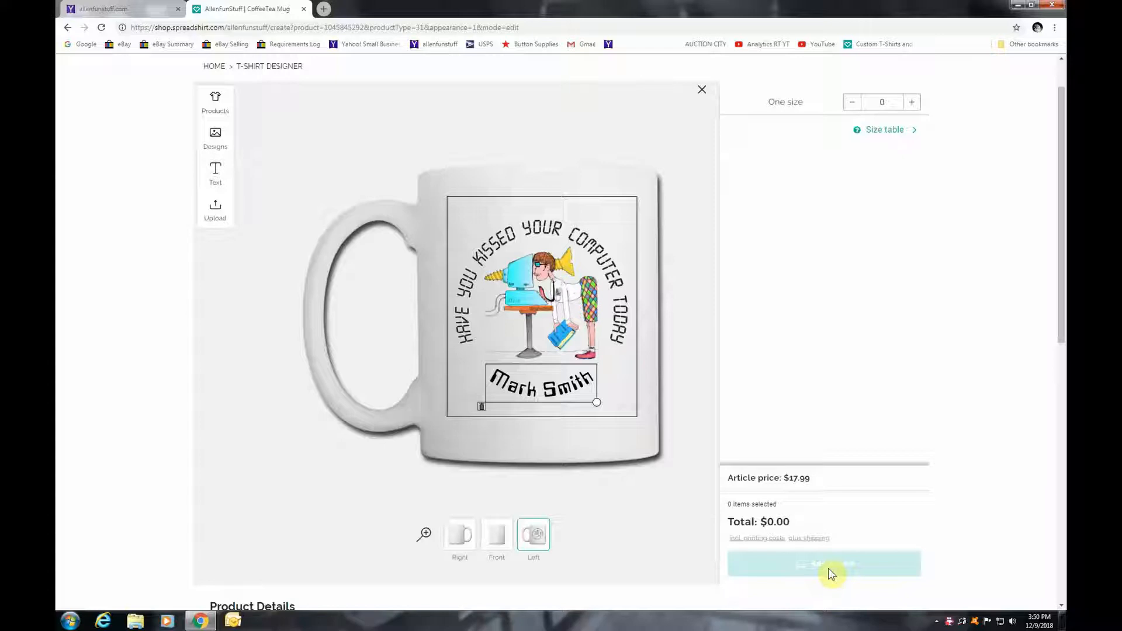
pyautogui.click(912, 104)
pyautogui.click(913, 104)
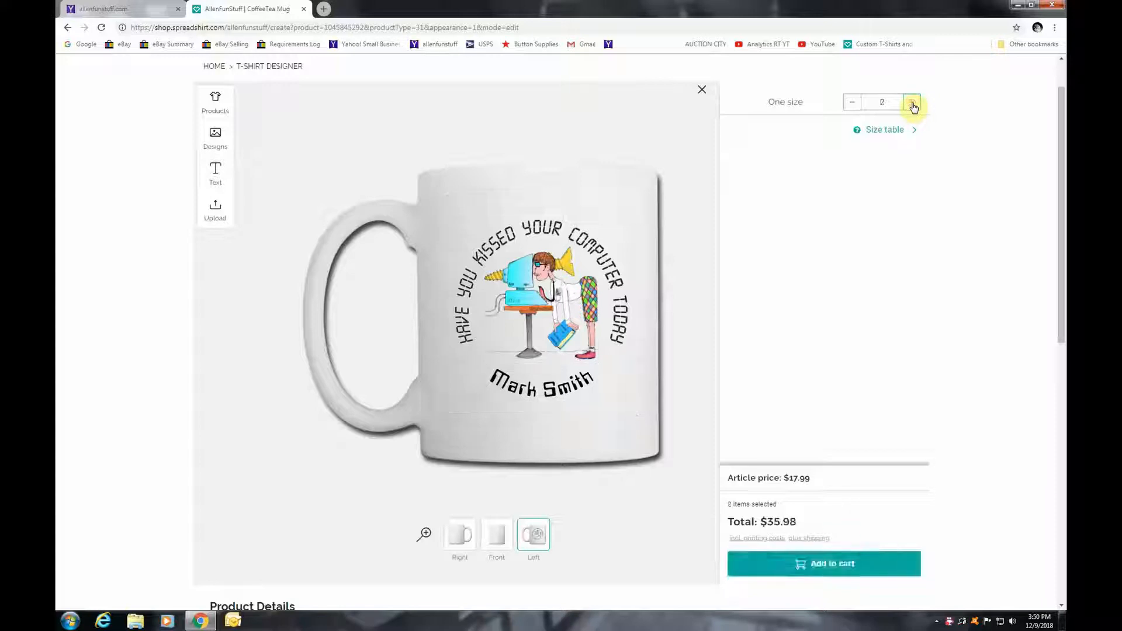
pyautogui.click(851, 102)
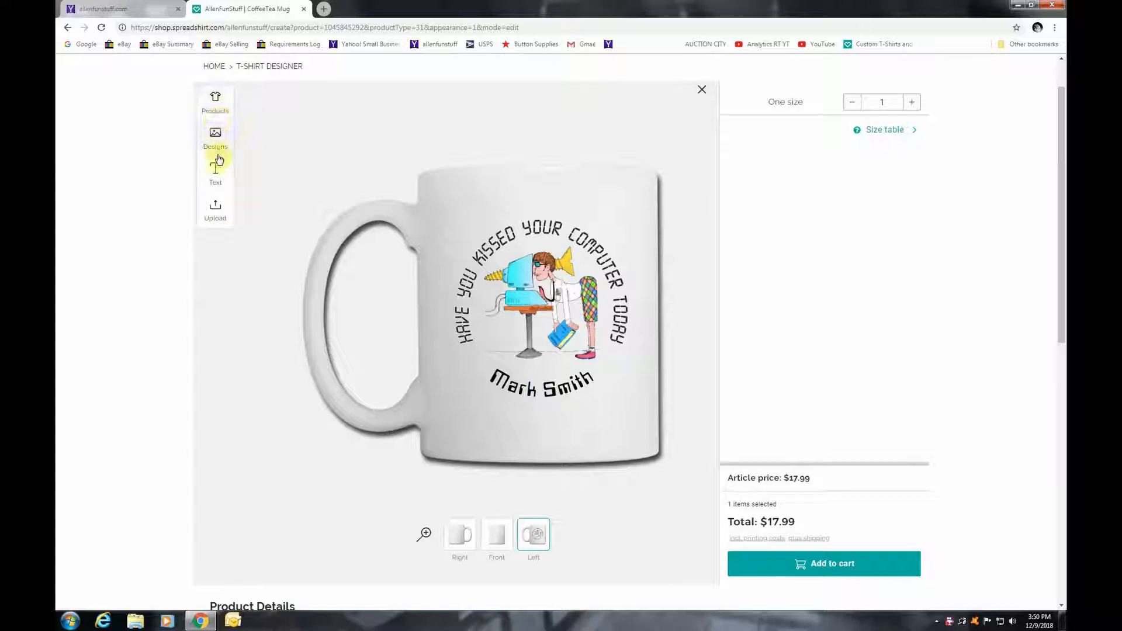
# Swap the product to the Accessories Contrast Coffee Mug in white with red rim and handle
pyautogui.click(217, 104)
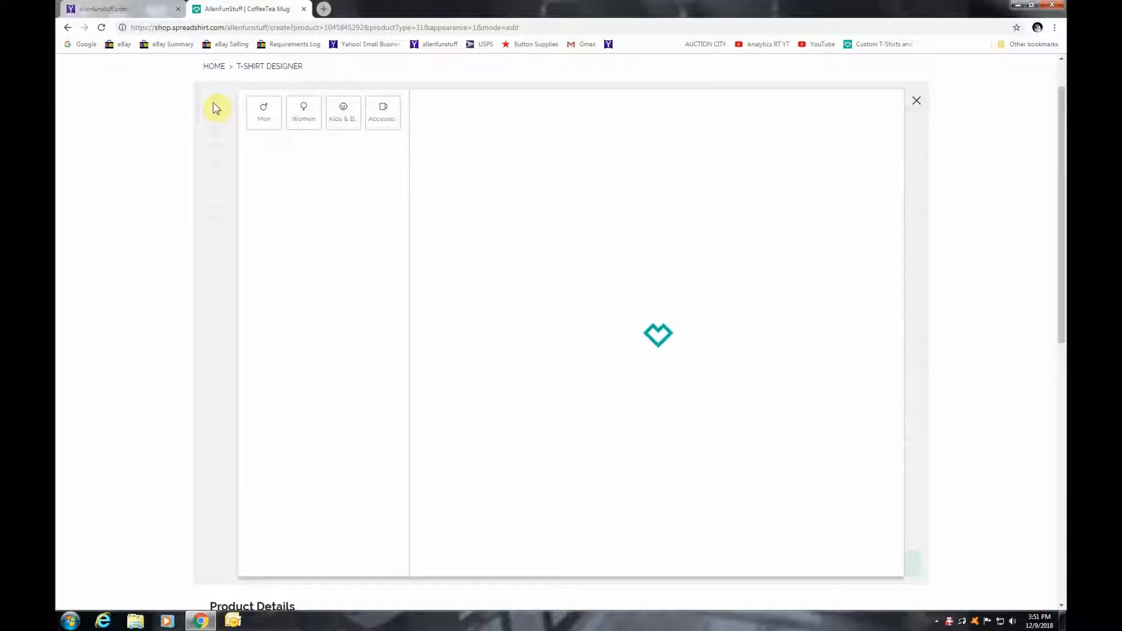
pyautogui.click(385, 118)
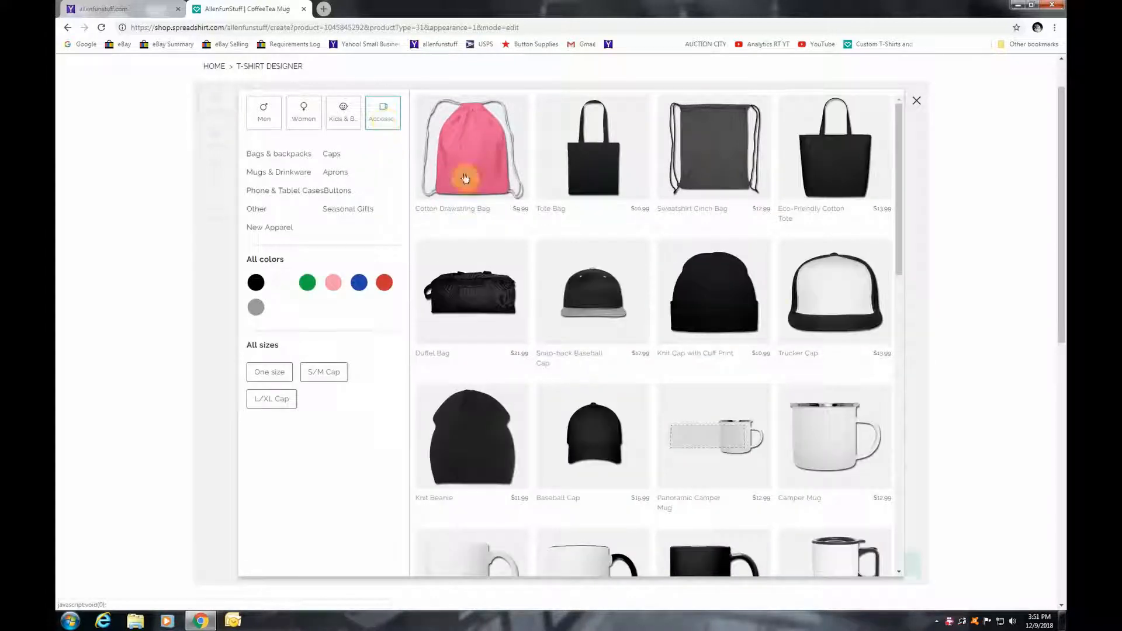
pyautogui.scroll(-3, 803, 325)
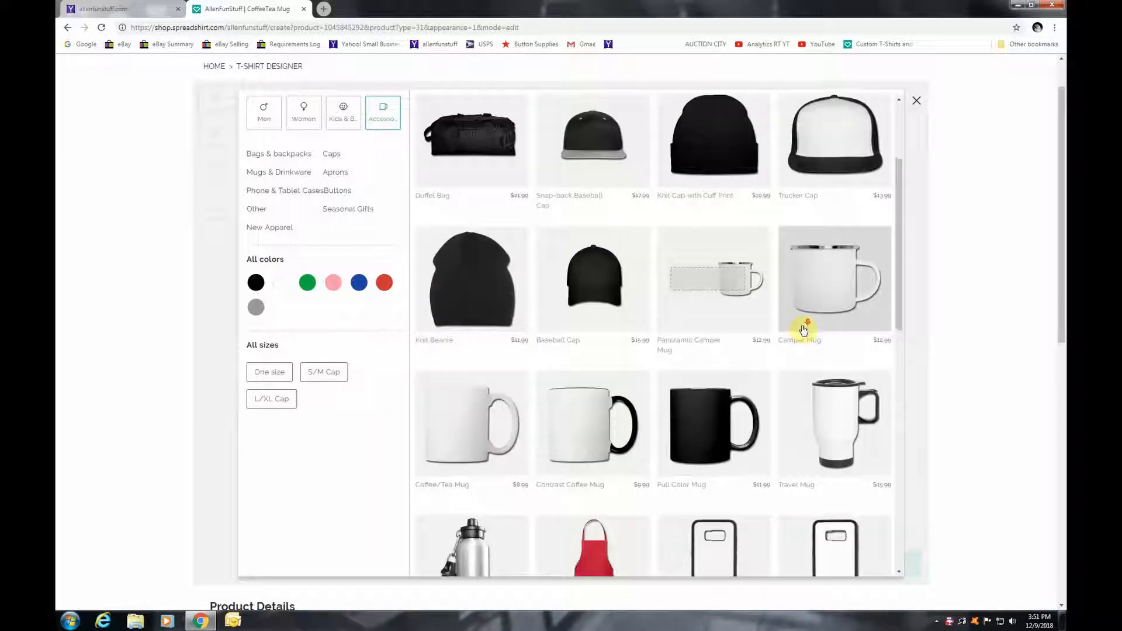
pyautogui.scroll(-2, 804, 330)
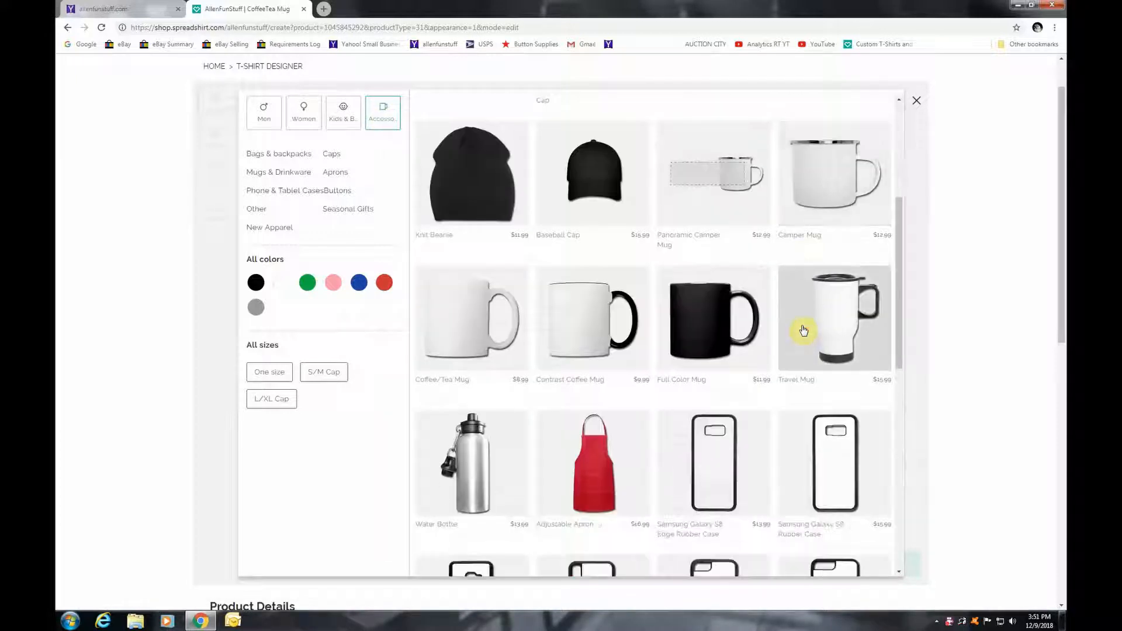
pyautogui.click(579, 329)
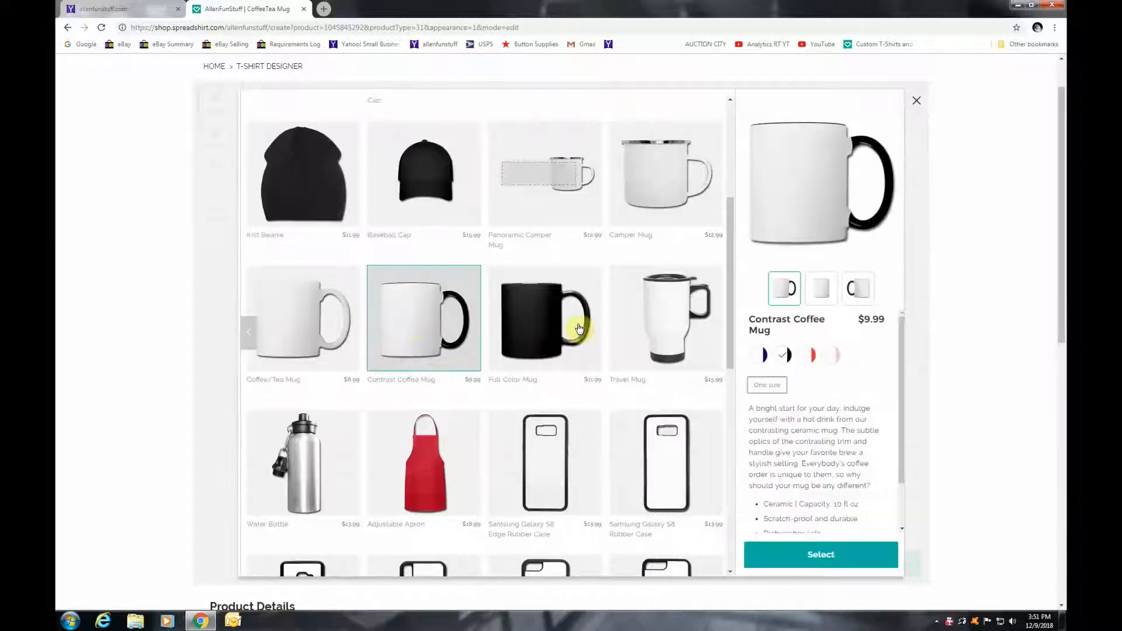
pyautogui.click(806, 356)
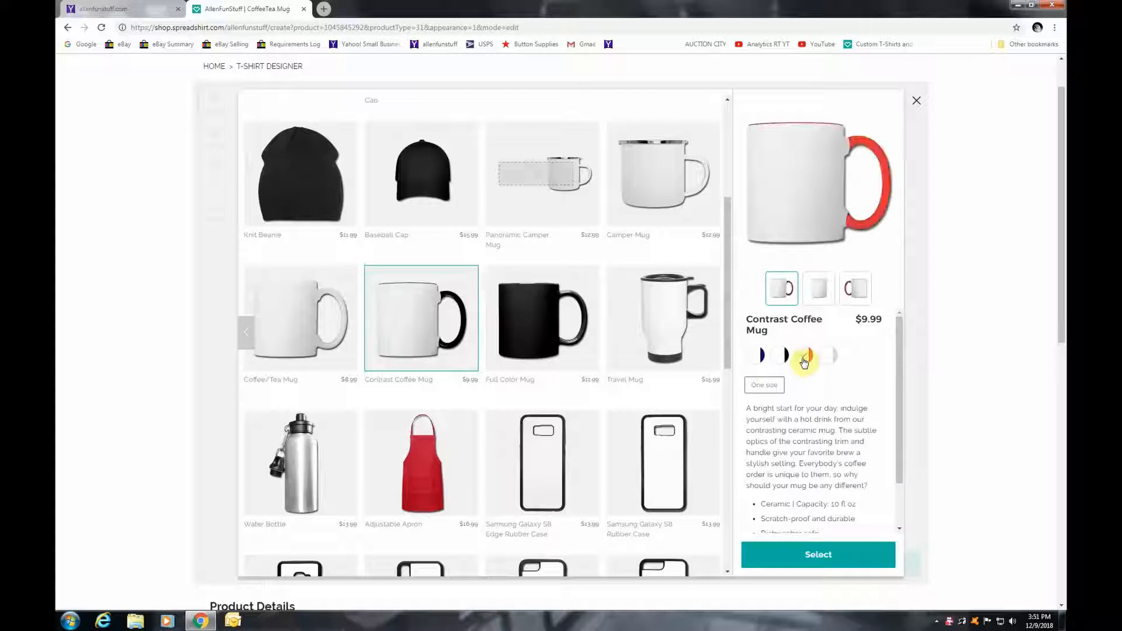
pyautogui.click(822, 551)
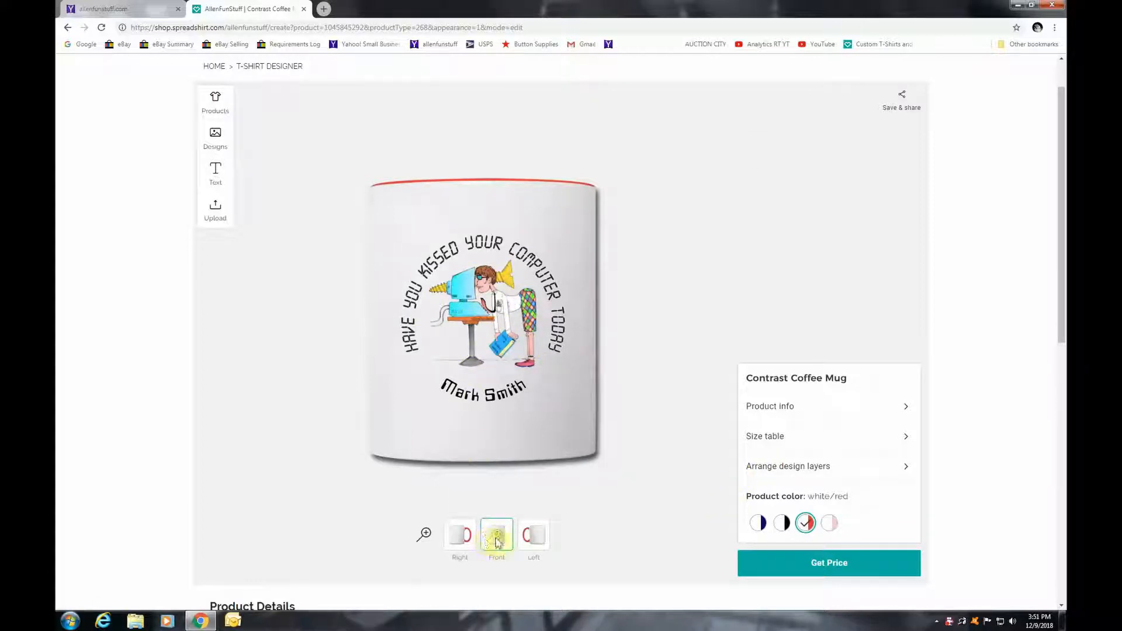
# Move the name text from the mug's front to its left side, below the computer artwork
pyautogui.click(536, 536)
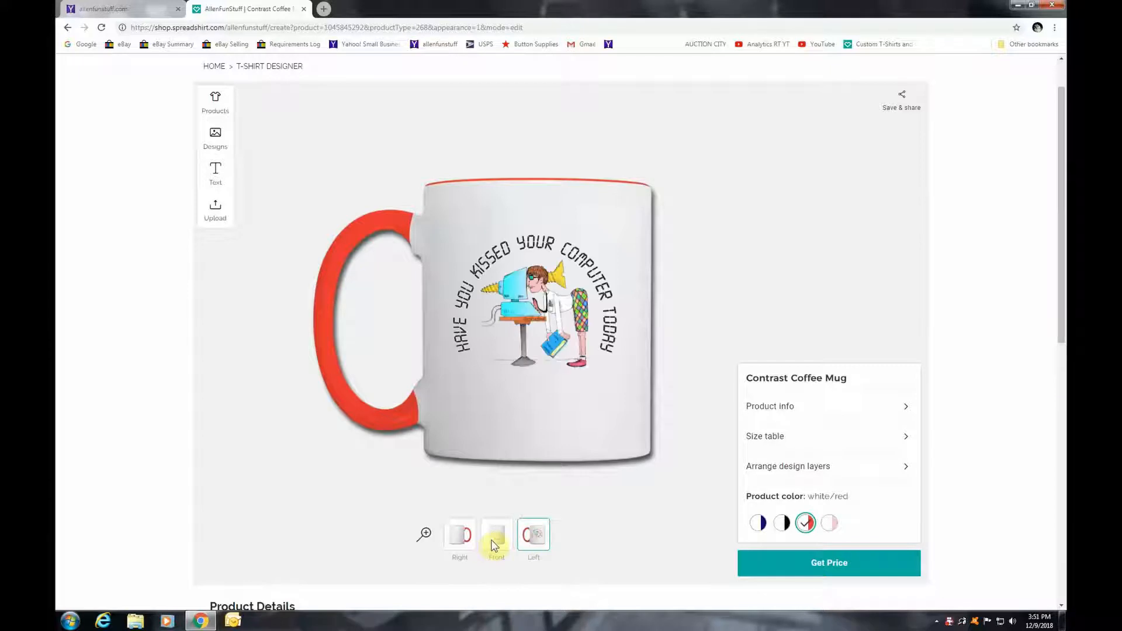
pyautogui.click(497, 534)
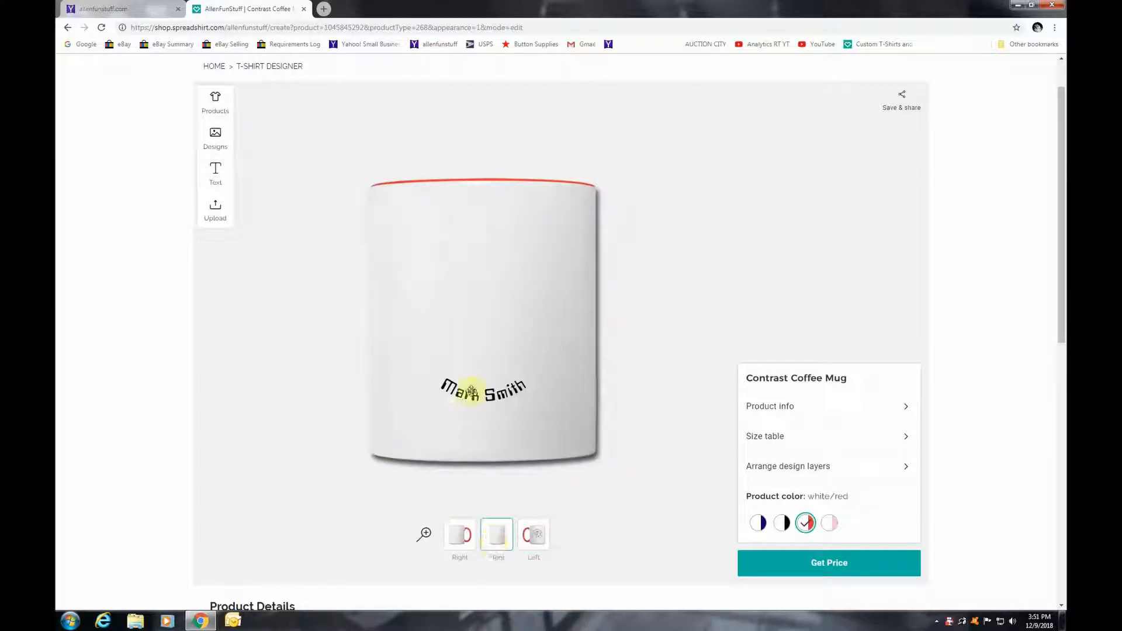
pyautogui.moveTo(476, 398); pyautogui.dragTo(538, 554)
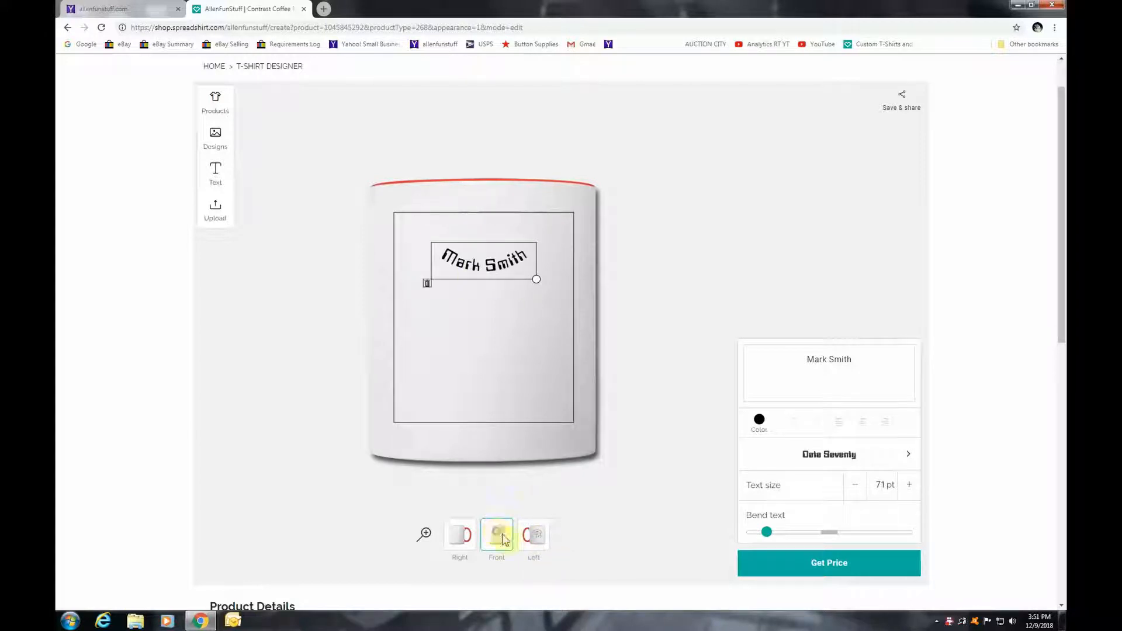
pyautogui.moveTo(501, 539); pyautogui.dragTo(540, 549)
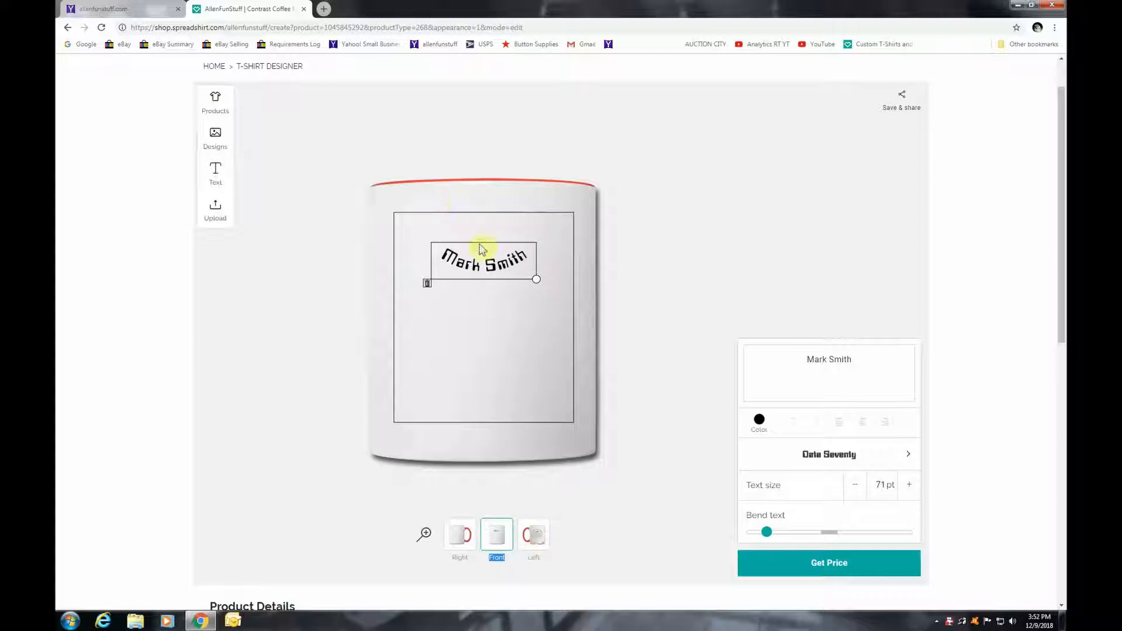
pyautogui.moveTo(480, 259); pyautogui.dragTo(535, 544)
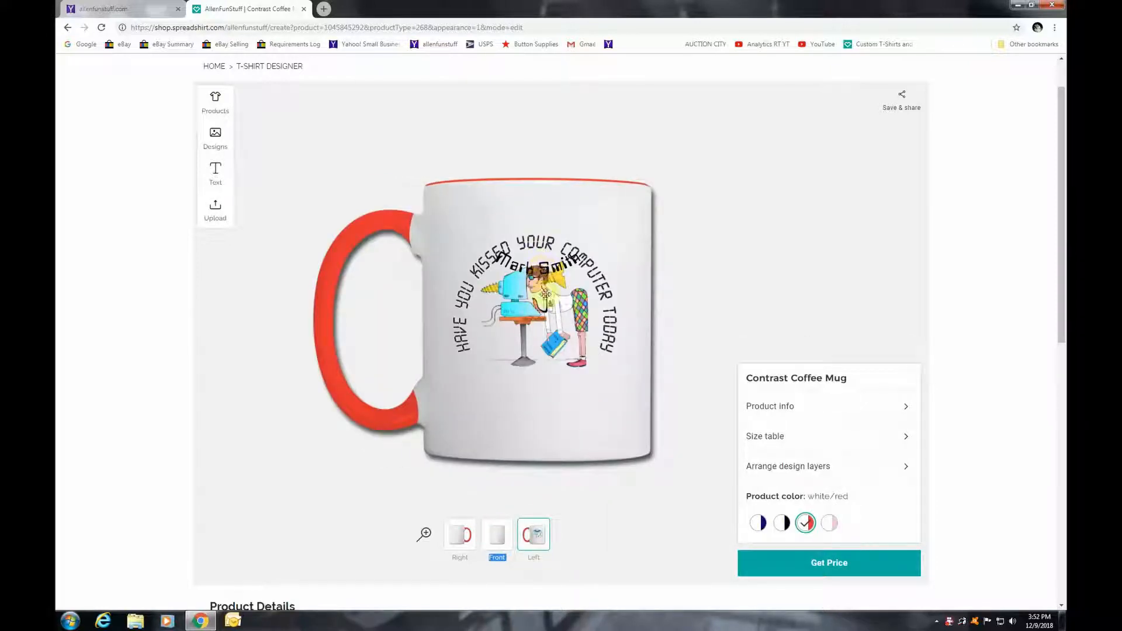
pyautogui.moveTo(546, 294); pyautogui.dragTo(536, 402)
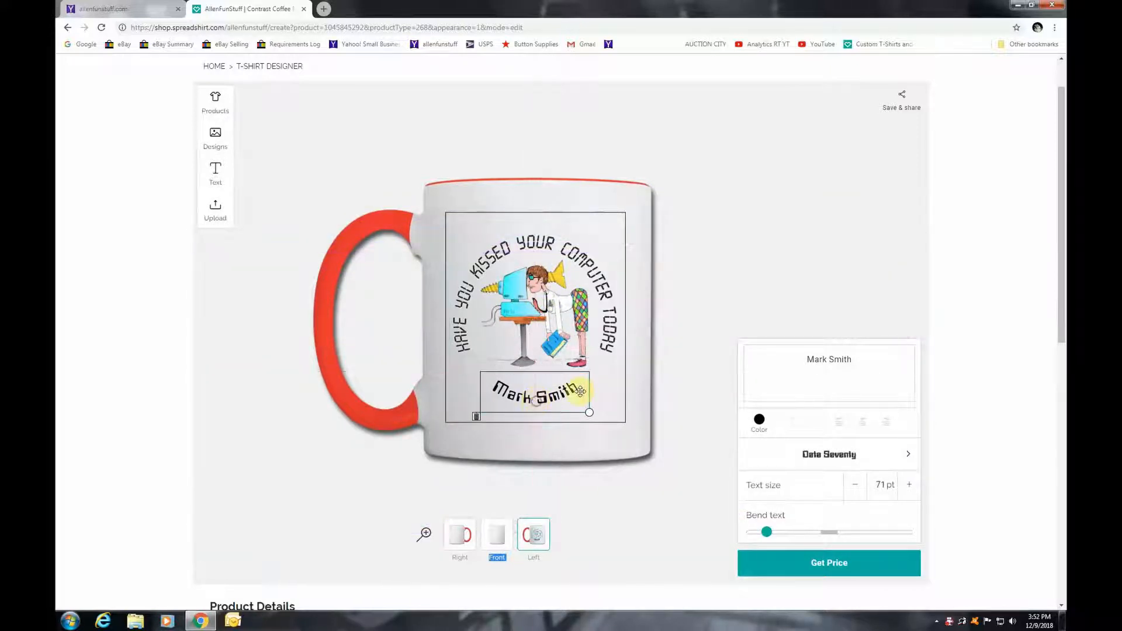
# Enlarge the name text four steps to 75 pt, centre it under the artwork, and show pricing
pyautogui.click(635, 346)
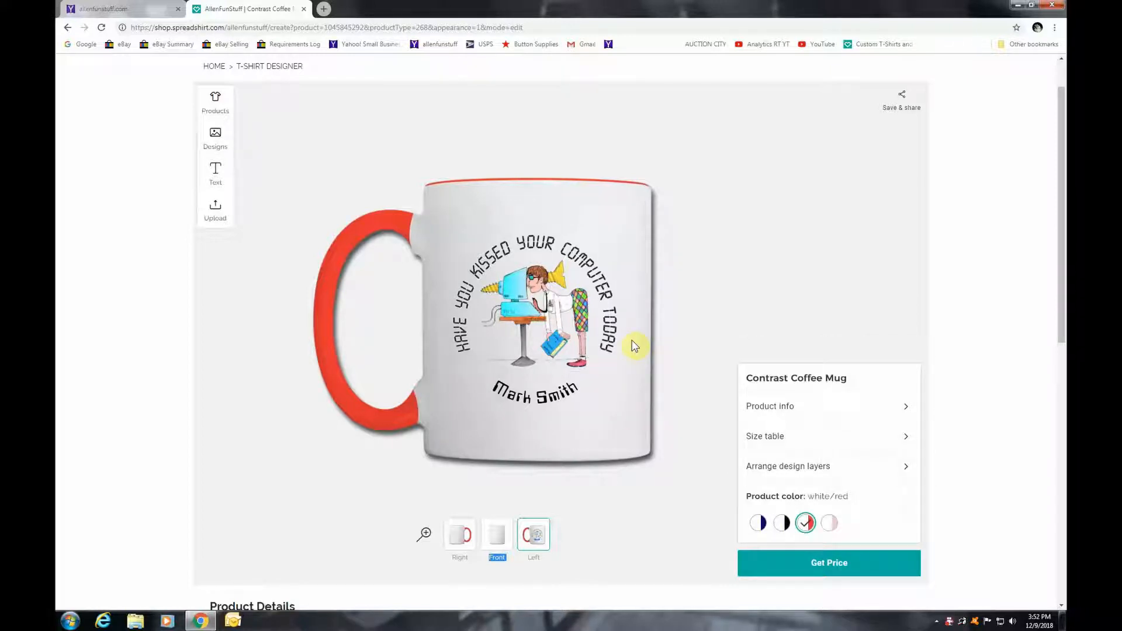
pyautogui.click(542, 401)
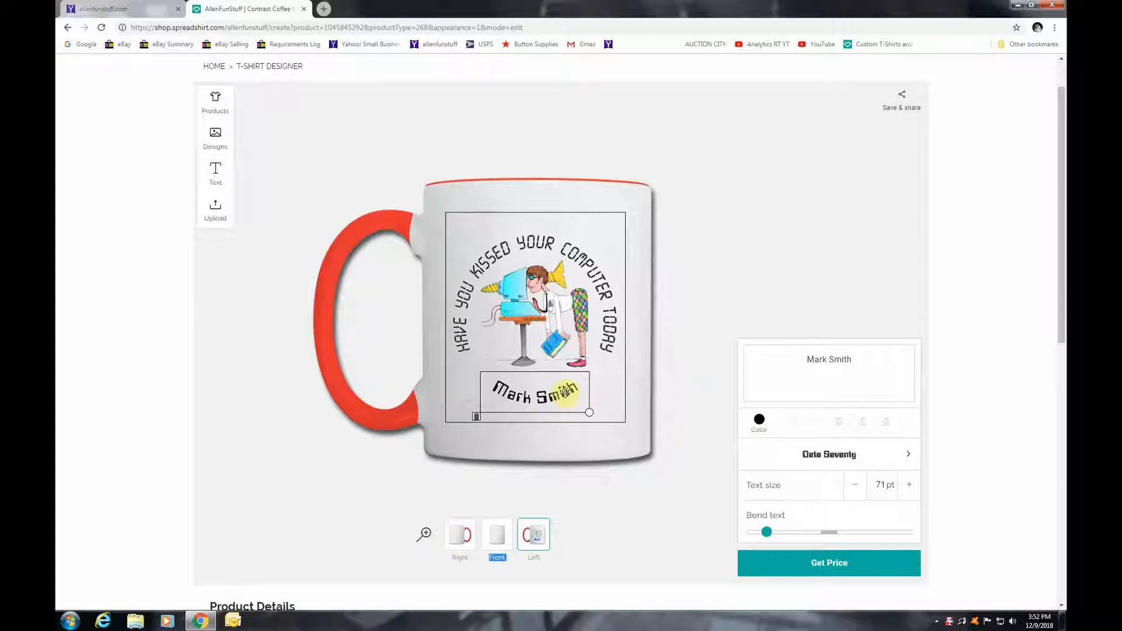
pyautogui.click(912, 485)
pyautogui.click(912, 485)
pyautogui.click(911, 485)
pyautogui.click(912, 485)
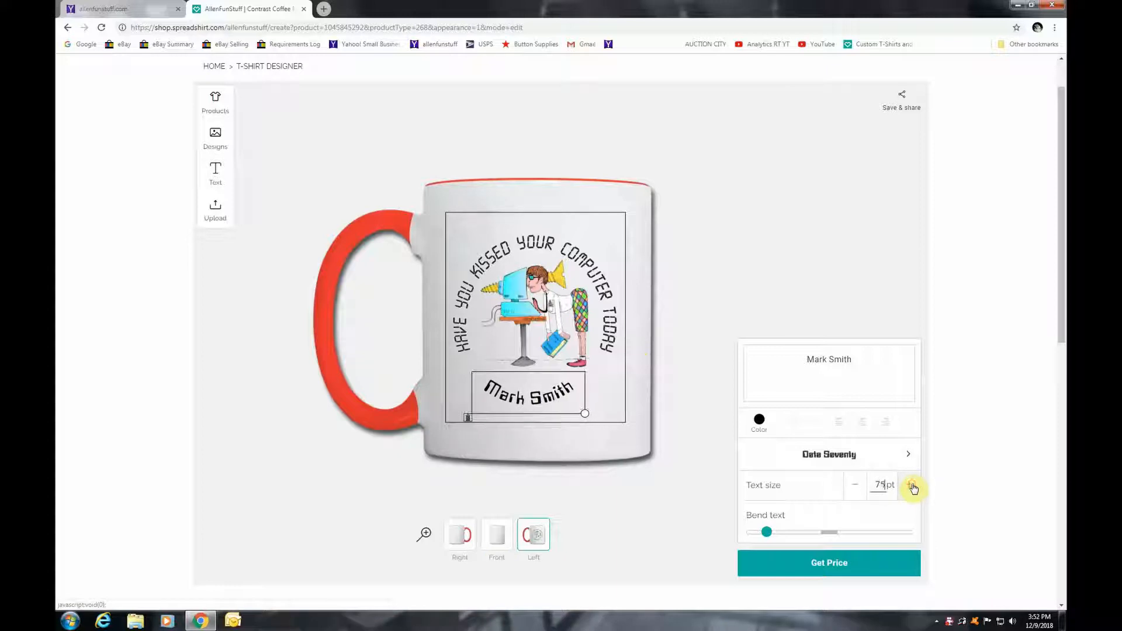
pyautogui.moveTo(526, 397); pyautogui.dragTo(535, 397)
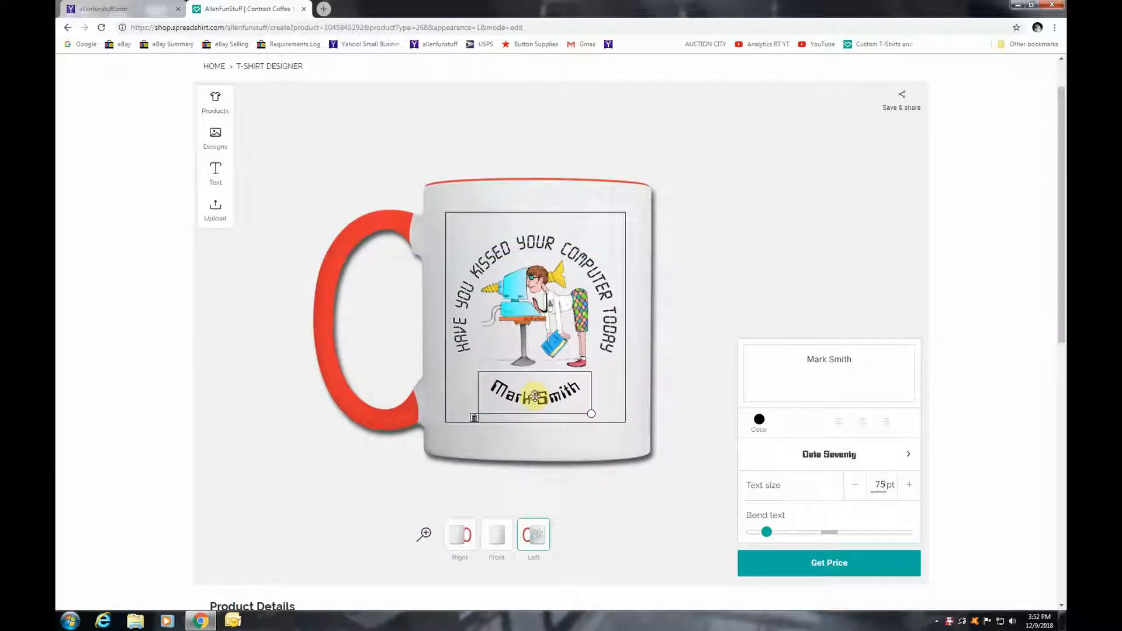
pyautogui.click(668, 374)
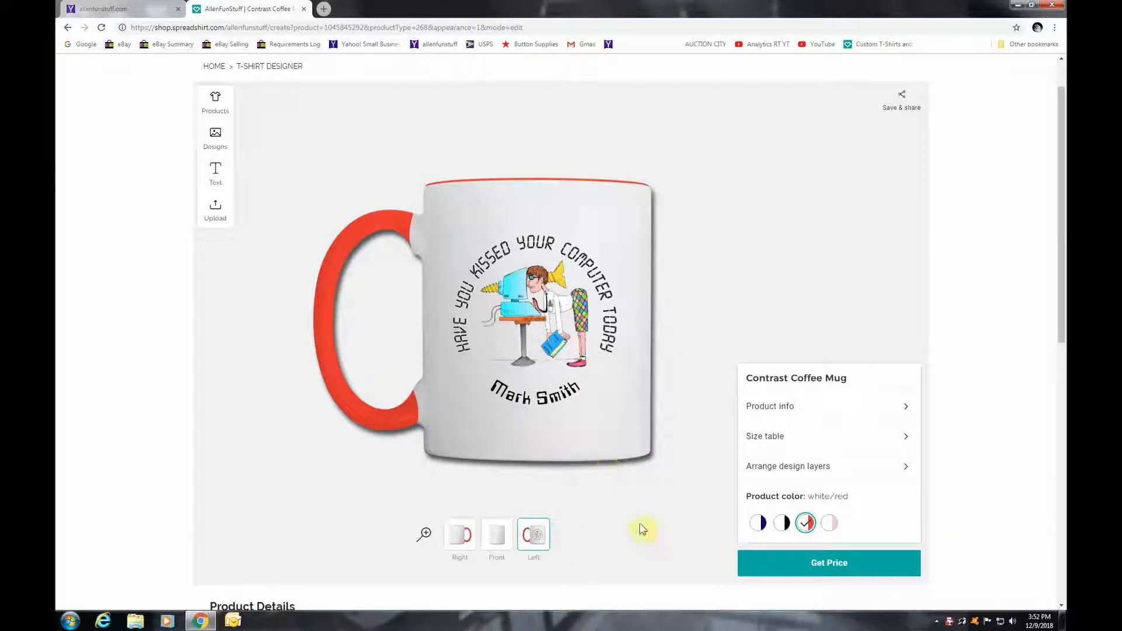
pyautogui.click(854, 566)
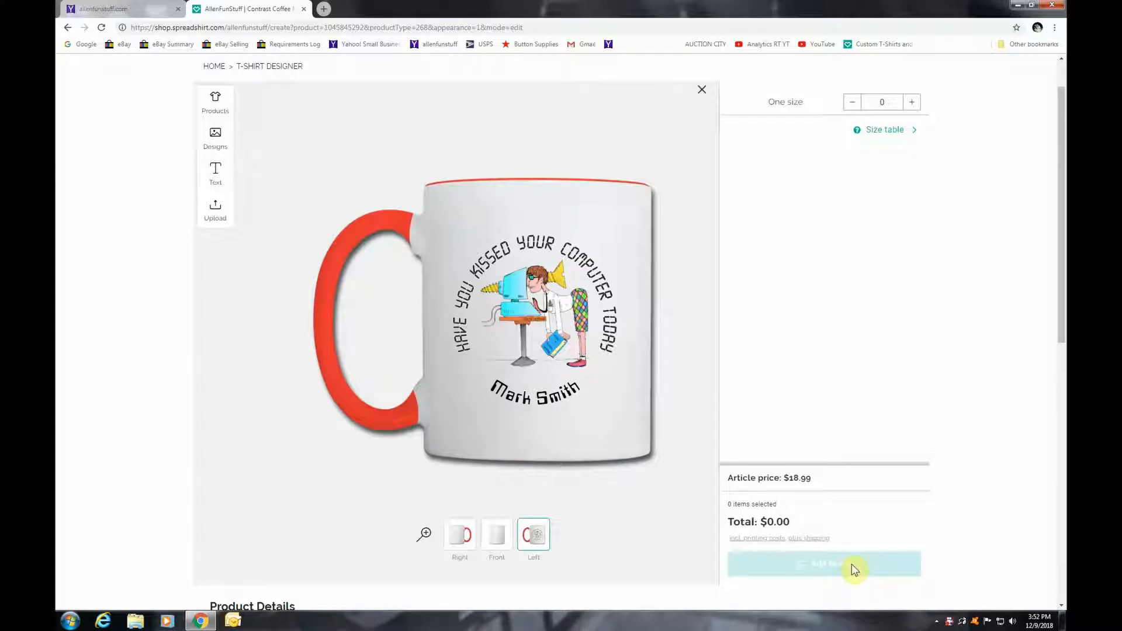
# Set the white/red contrast mug order to quantity 1, totalling $18.99
pyautogui.click(913, 103)
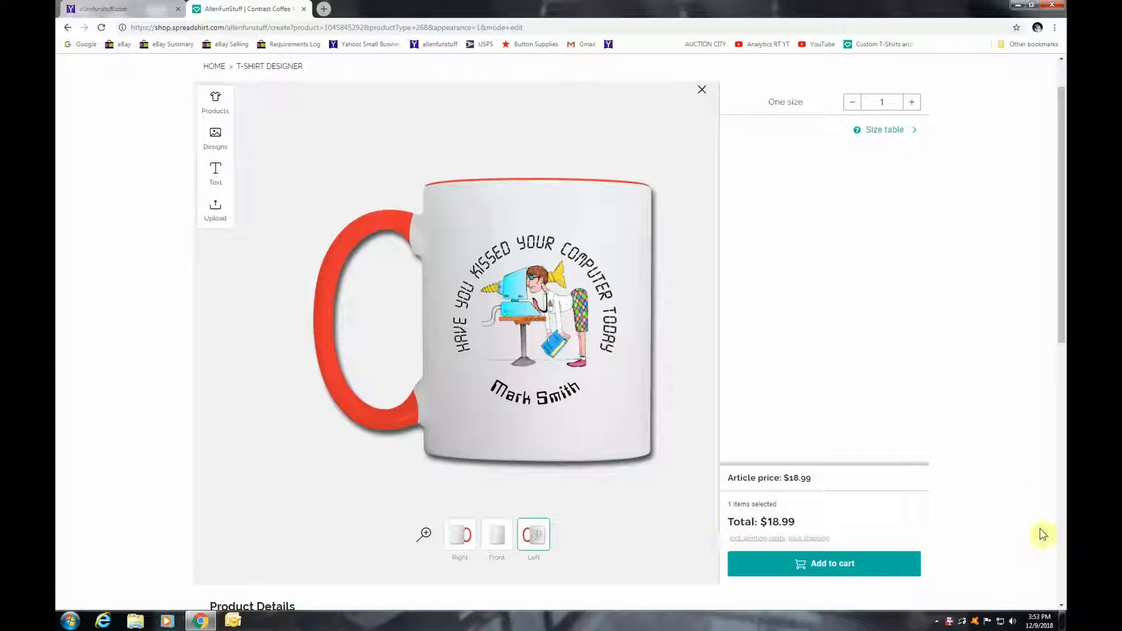
pyautogui.rightClick(950, 623)
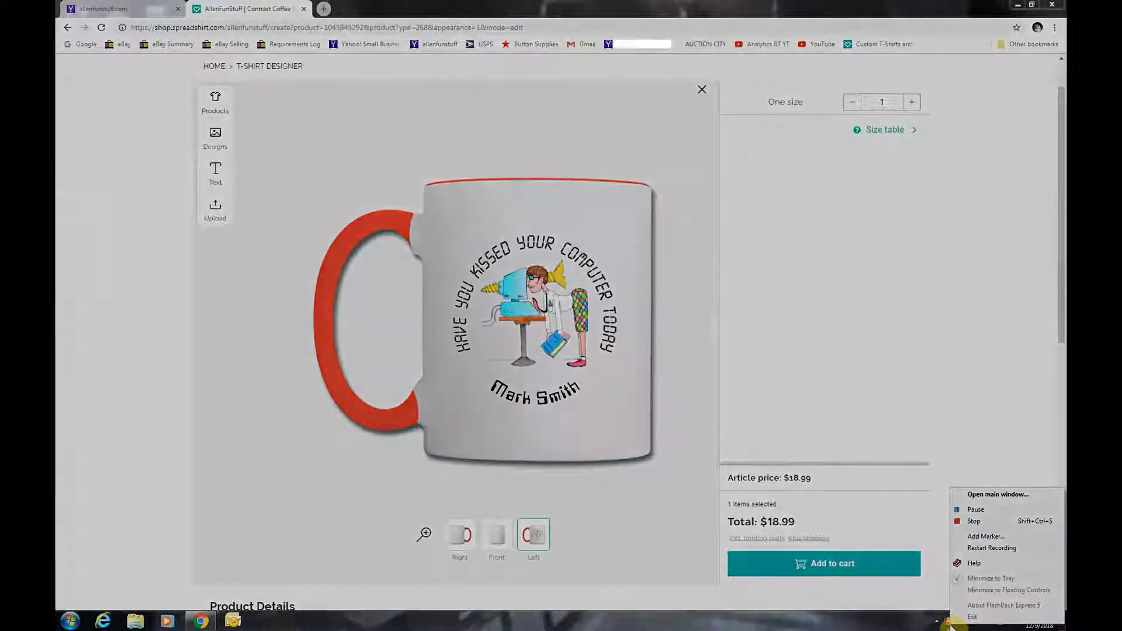